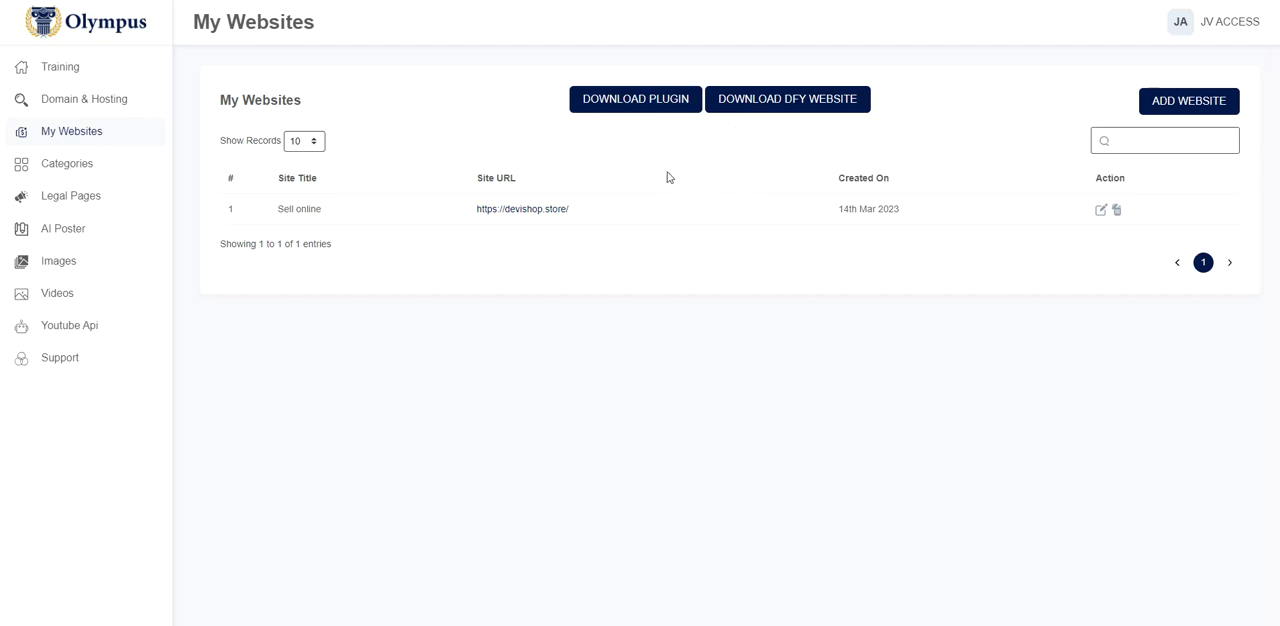
Download the Olympus plugin and the DFY website package from the My Websites page
left_click(635, 104)
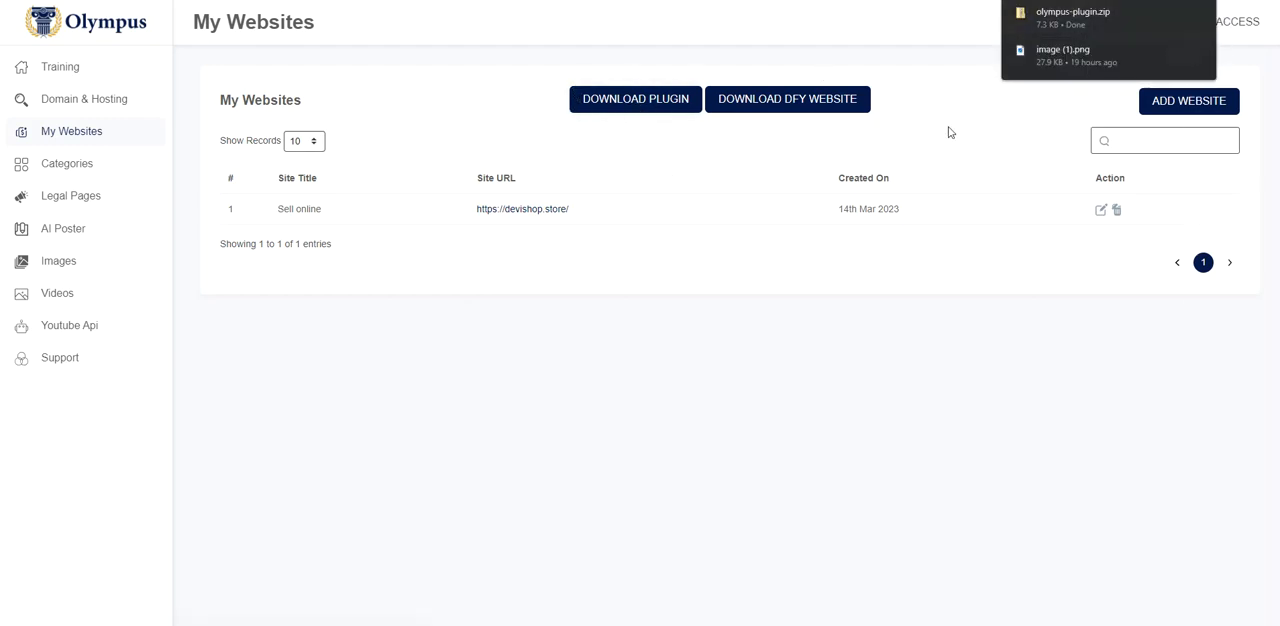
left_click(787, 100)
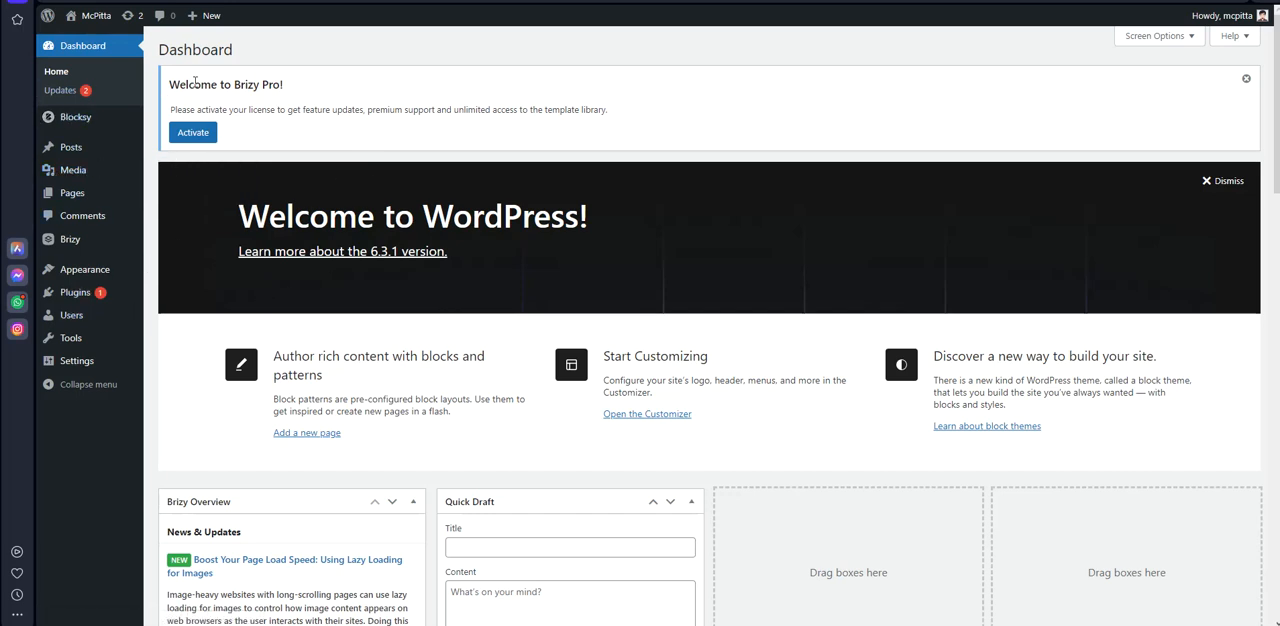
Switch to the WordPress dashboard and open the upload form for adding a new plugin
mouse_move(112, 190)
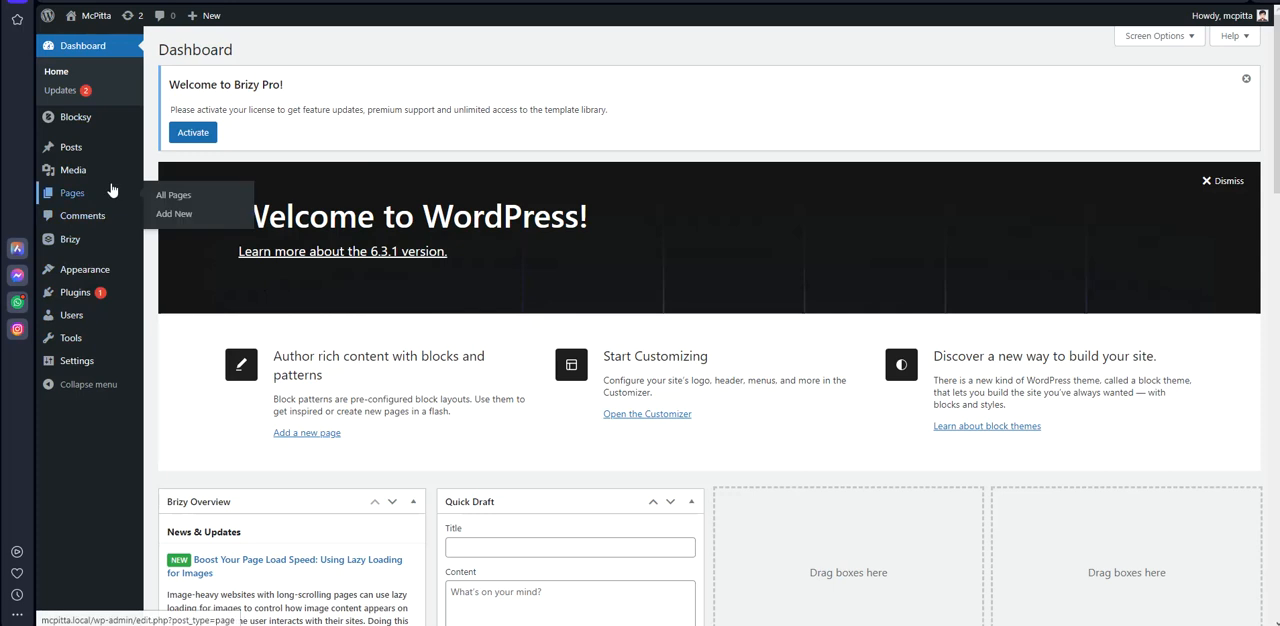
mouse_move(78, 299)
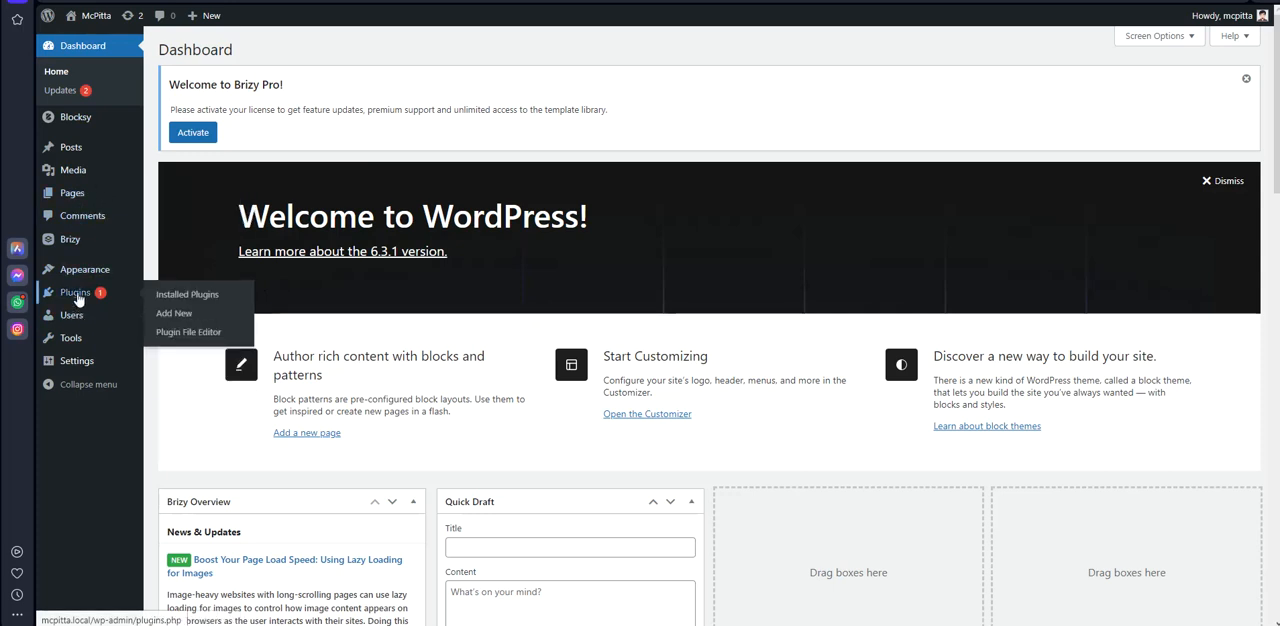
left_click(174, 313)
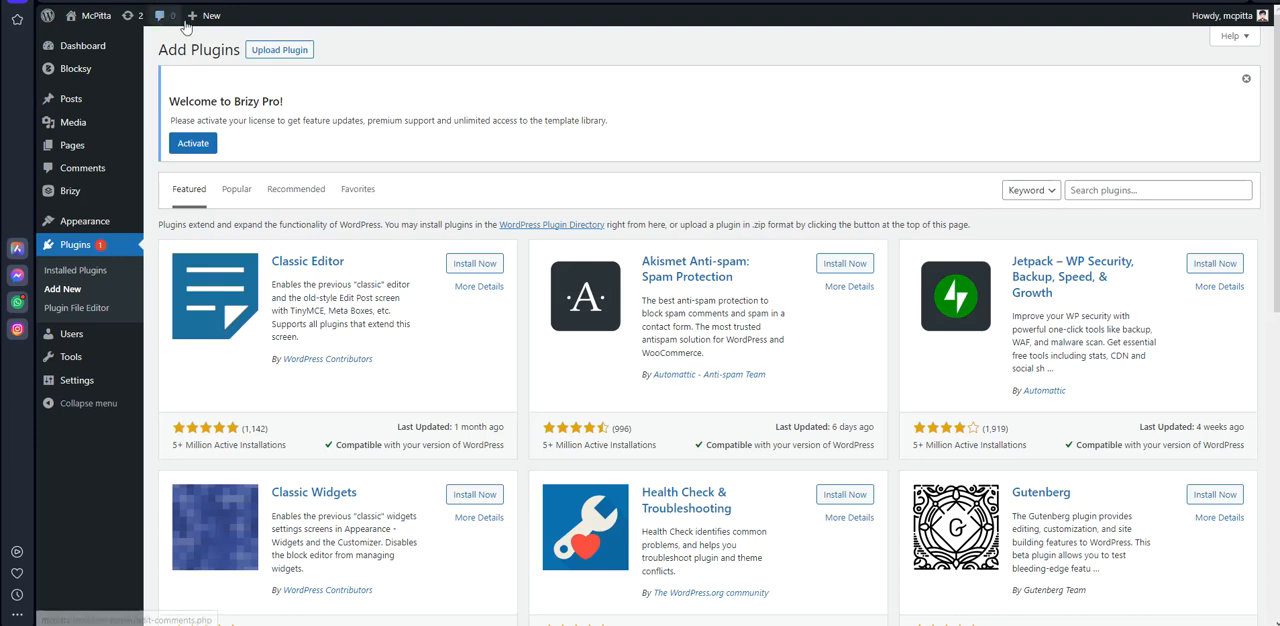
left_click(286, 55)
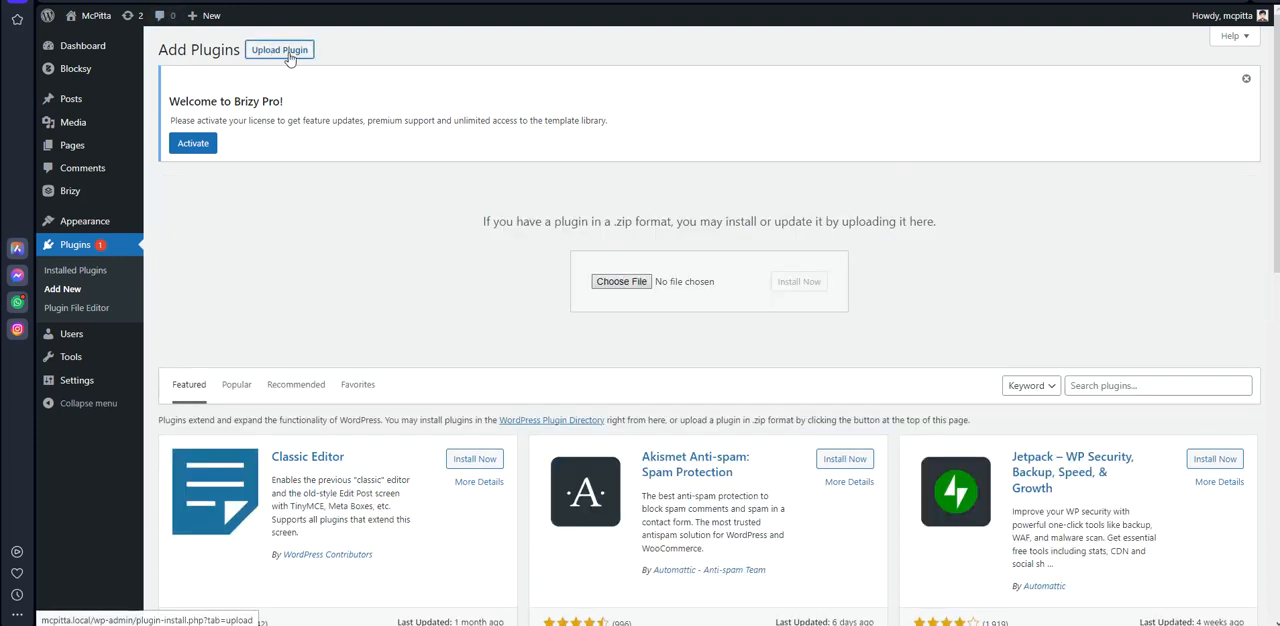
Install the plugin from olympus-plugin.zip on the Desktop and activate it
left_click(620, 281)
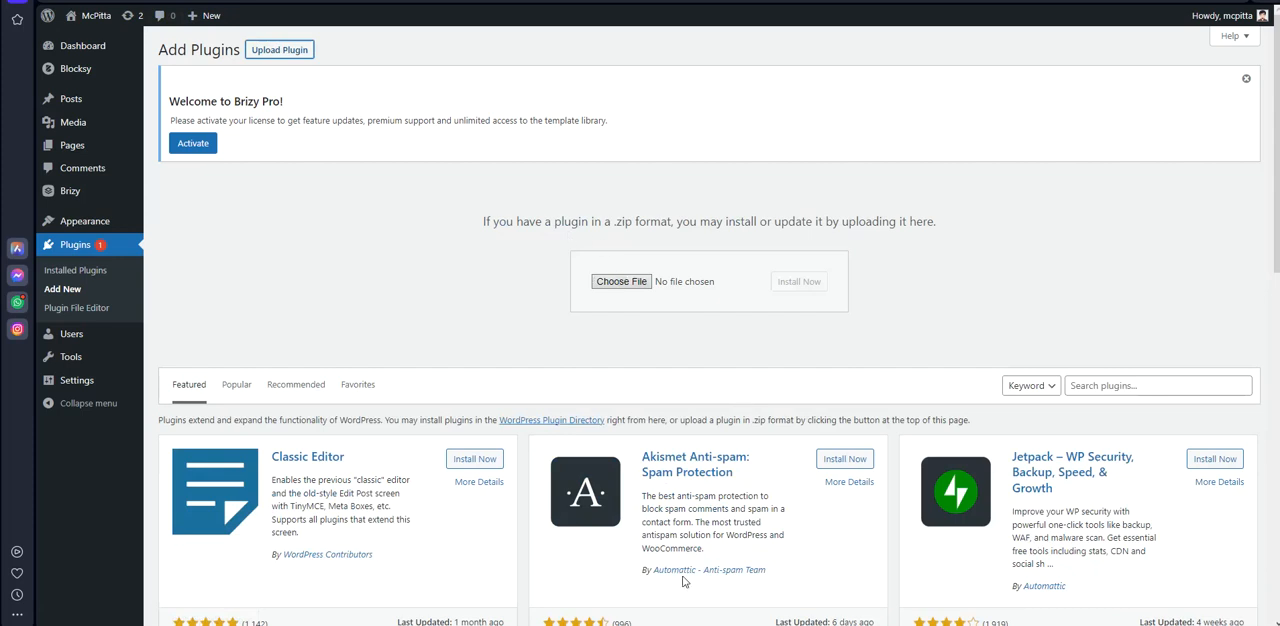
left_click(620, 287)
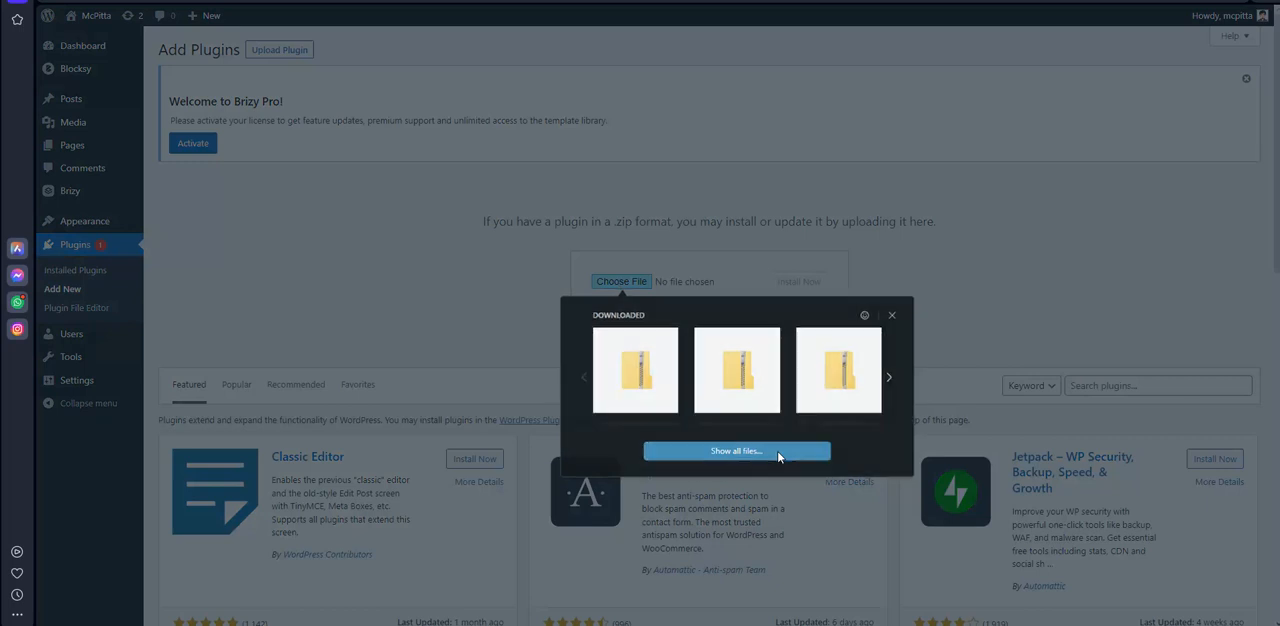
left_click(779, 451)
left_click(62, 62)
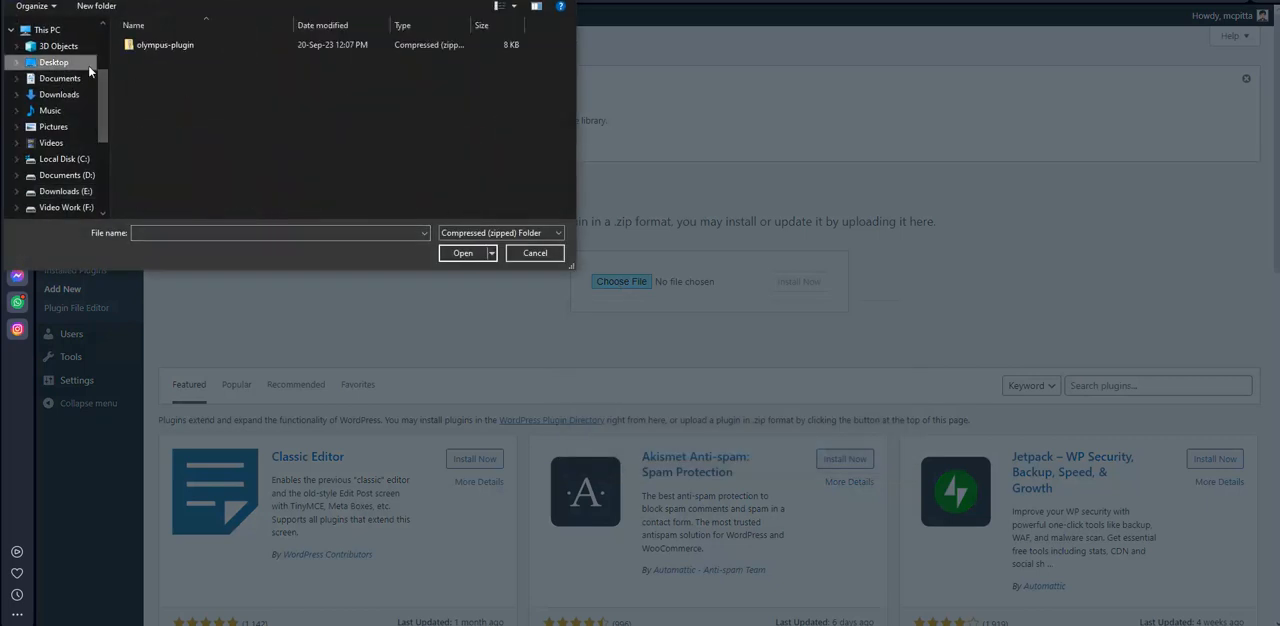
double_click(146, 47)
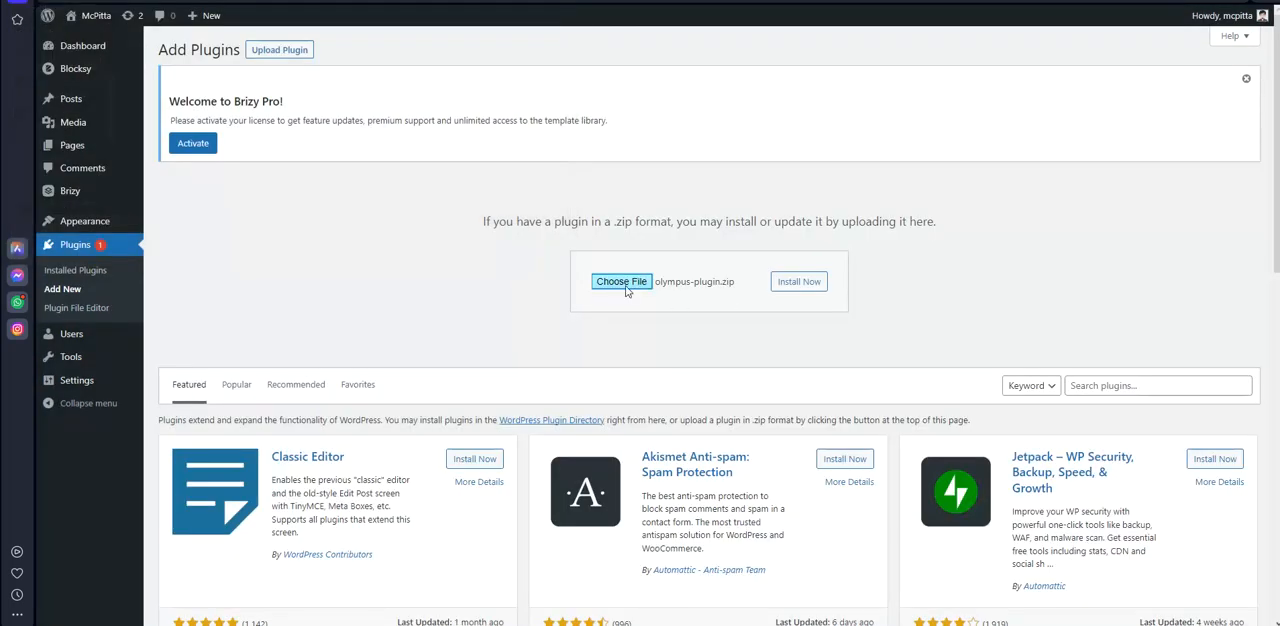
left_click(813, 285)
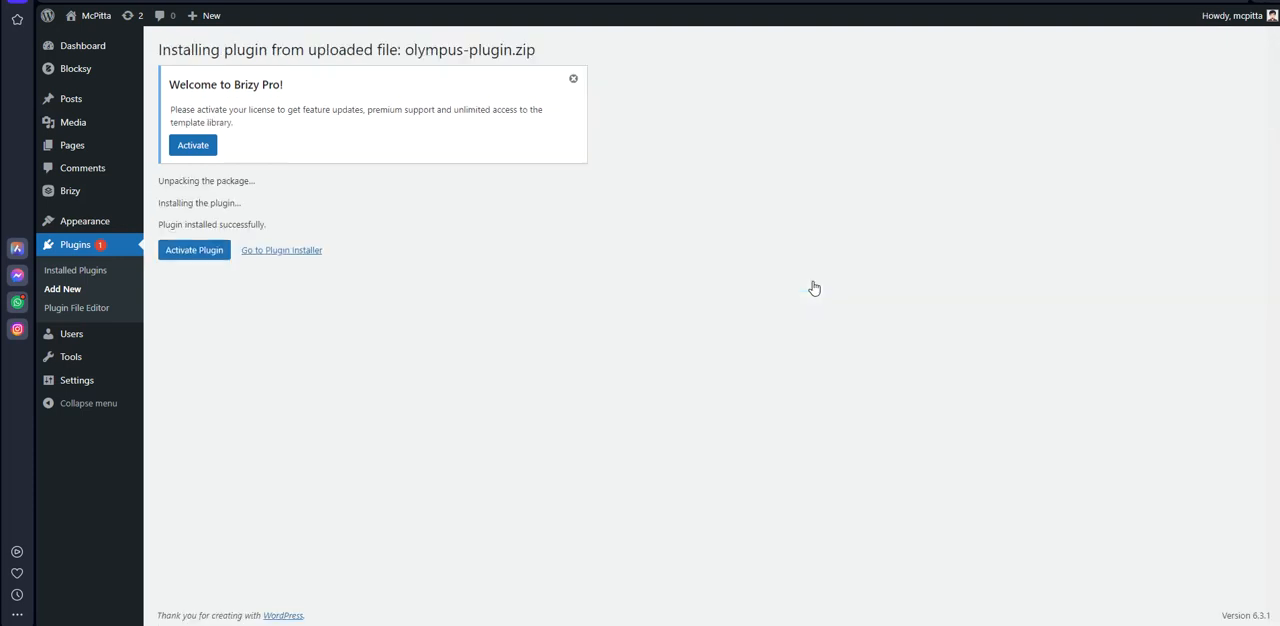
left_click(199, 259)
scroll(282, 436, "down", 1)
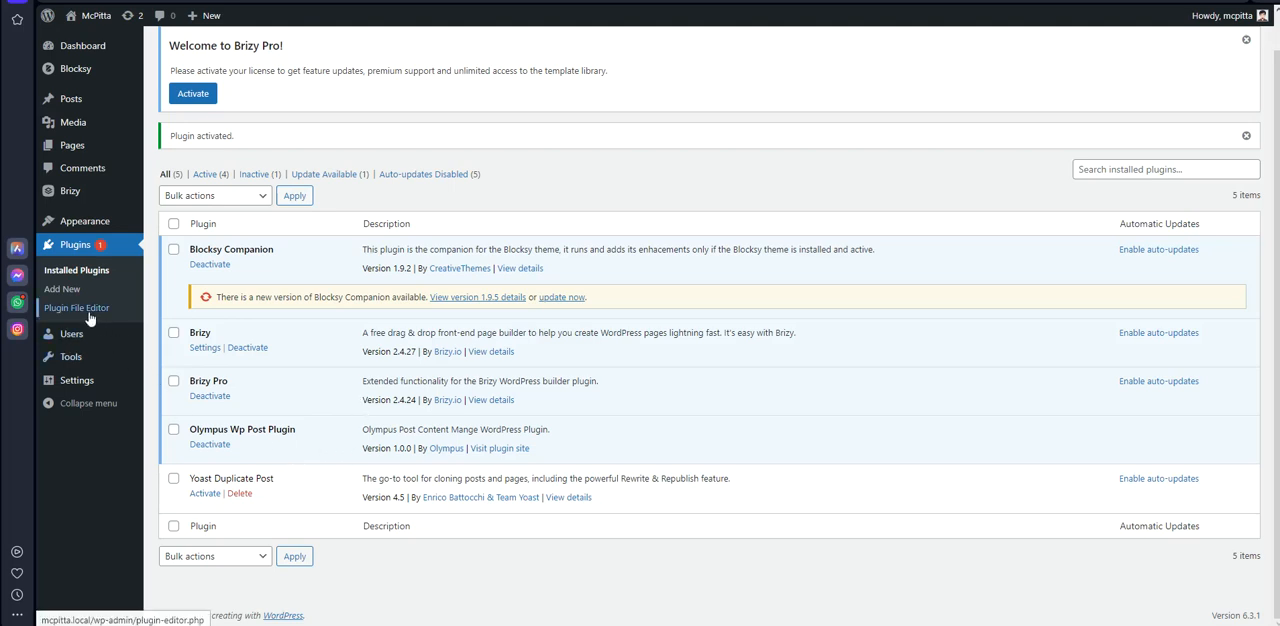
Open the WordPress permalink settings and check that the permalink structure uses Post name
mouse_move(84, 386)
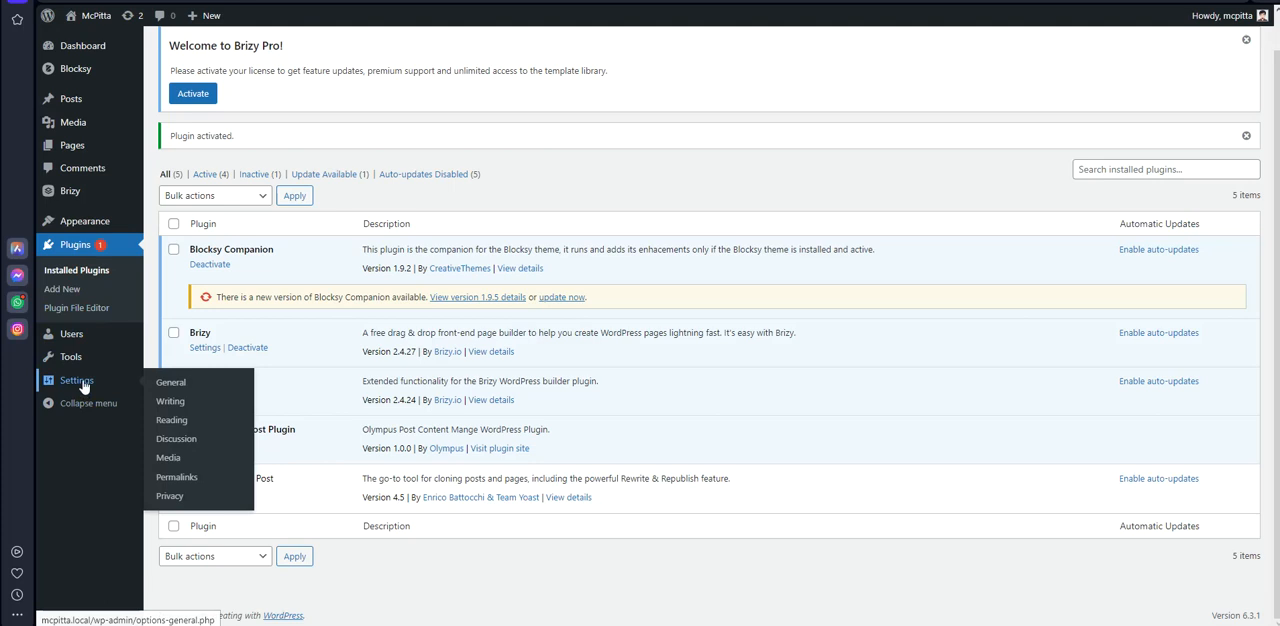
left_click(186, 479)
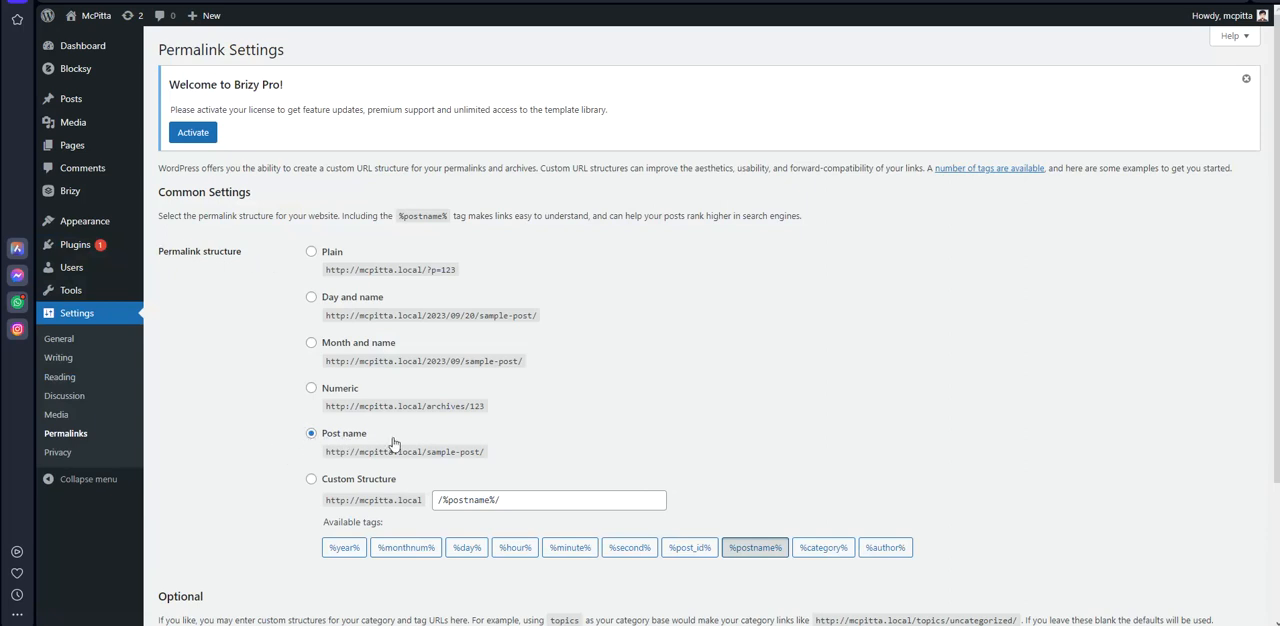
scroll(393, 443, "down", 2)
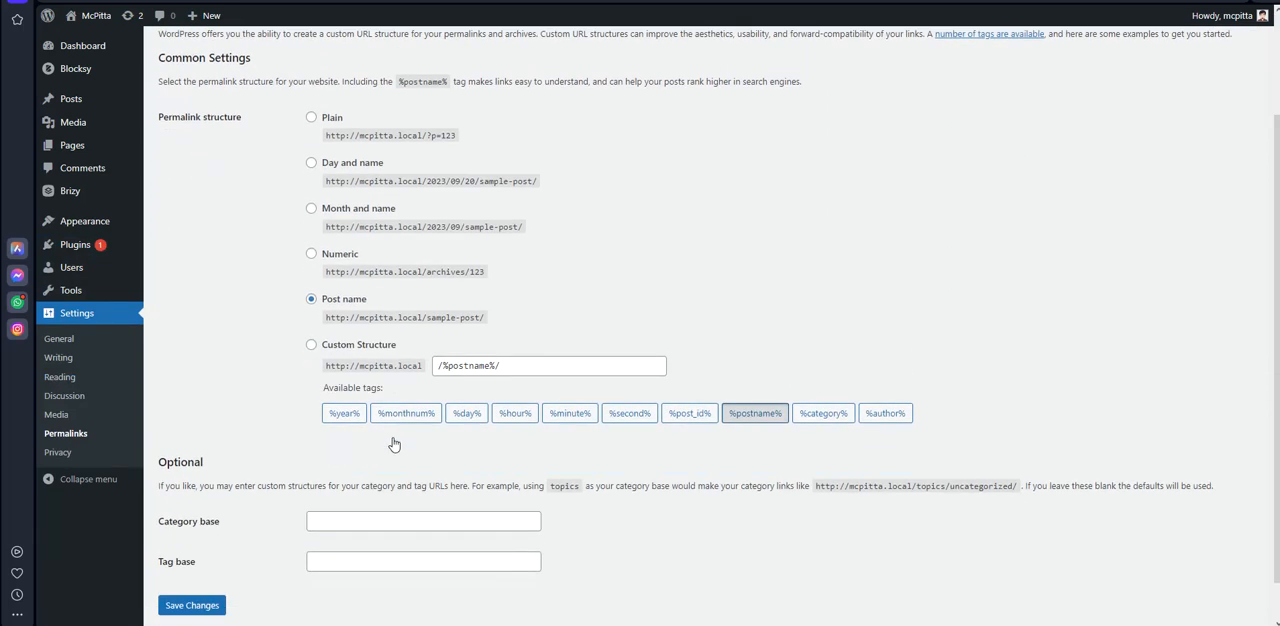
scroll(369, 434, "up", 1)
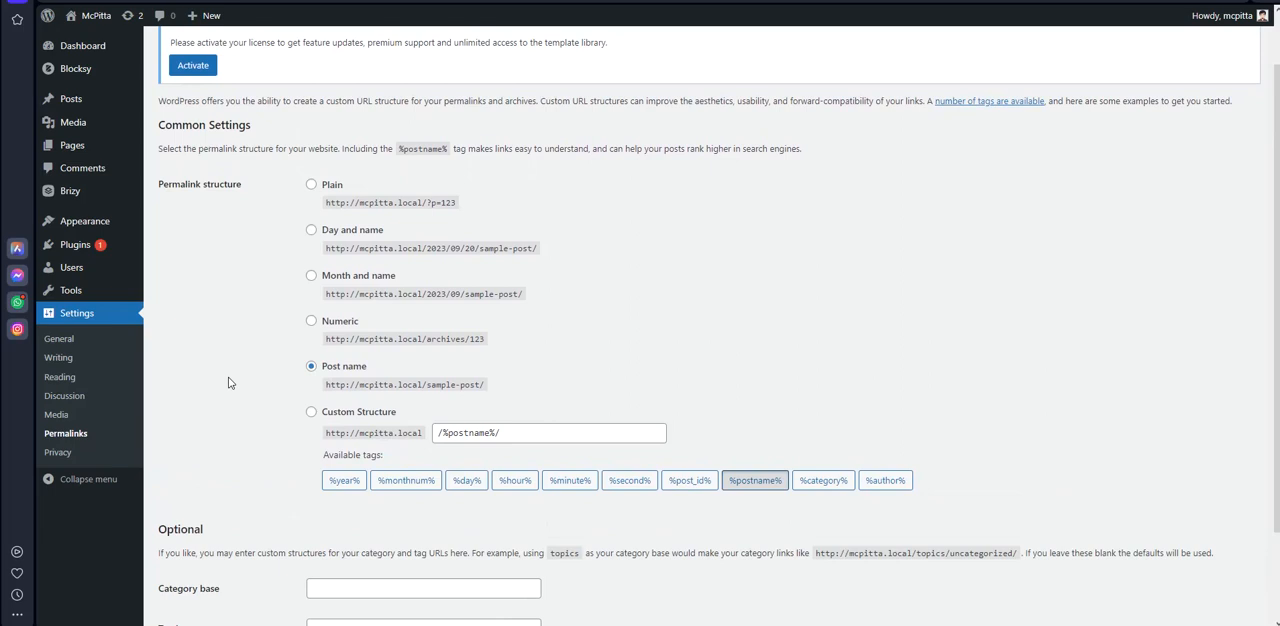
scroll(233, 383, "down", 2)
scroll(376, 535, "up", 3)
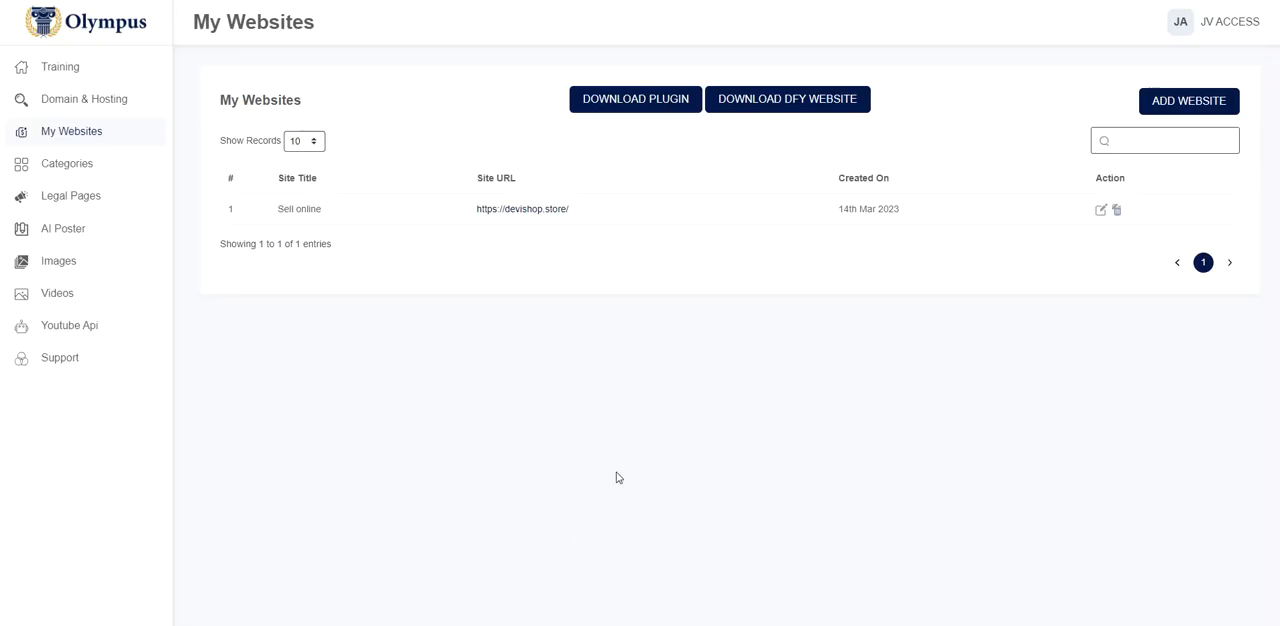
left_click(1199, 103)
left_click(571, 303)
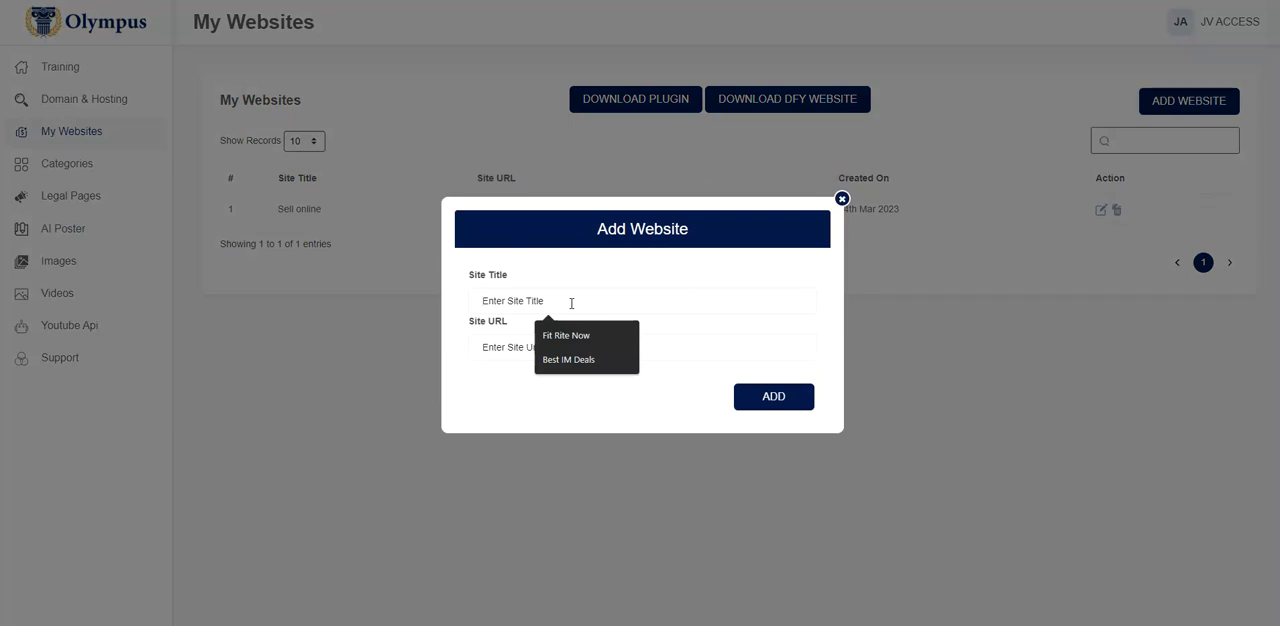
type("Olym")
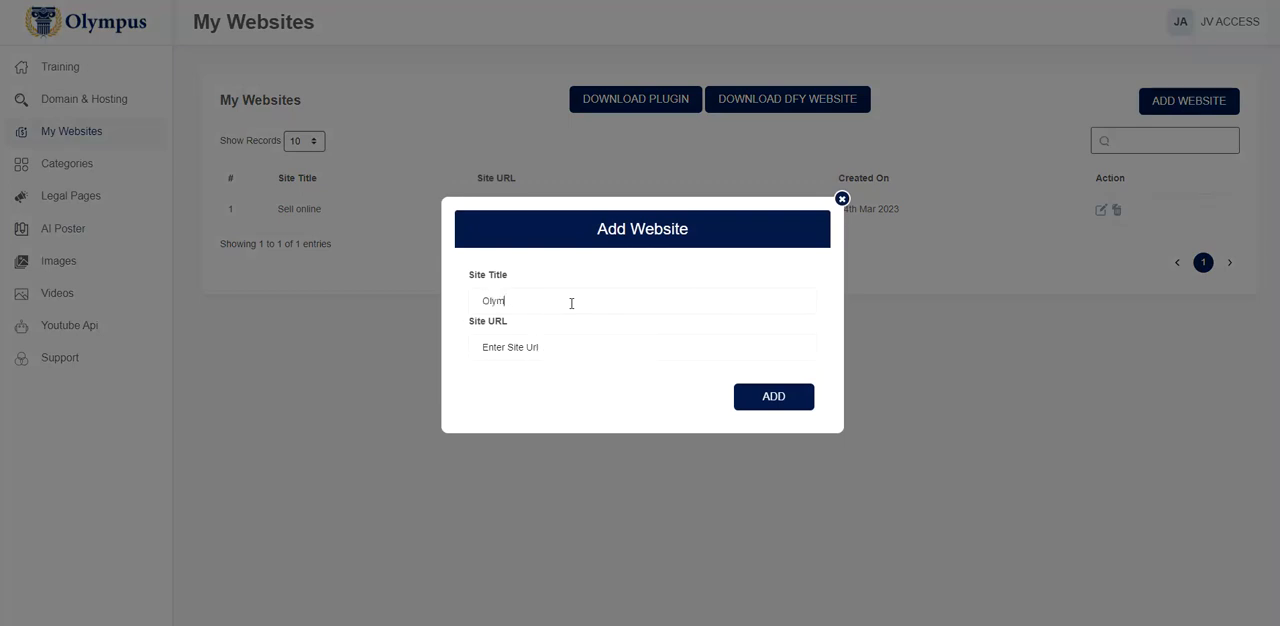
type("pus Demo")
key("Tab")
type("http://mcpitta.local")
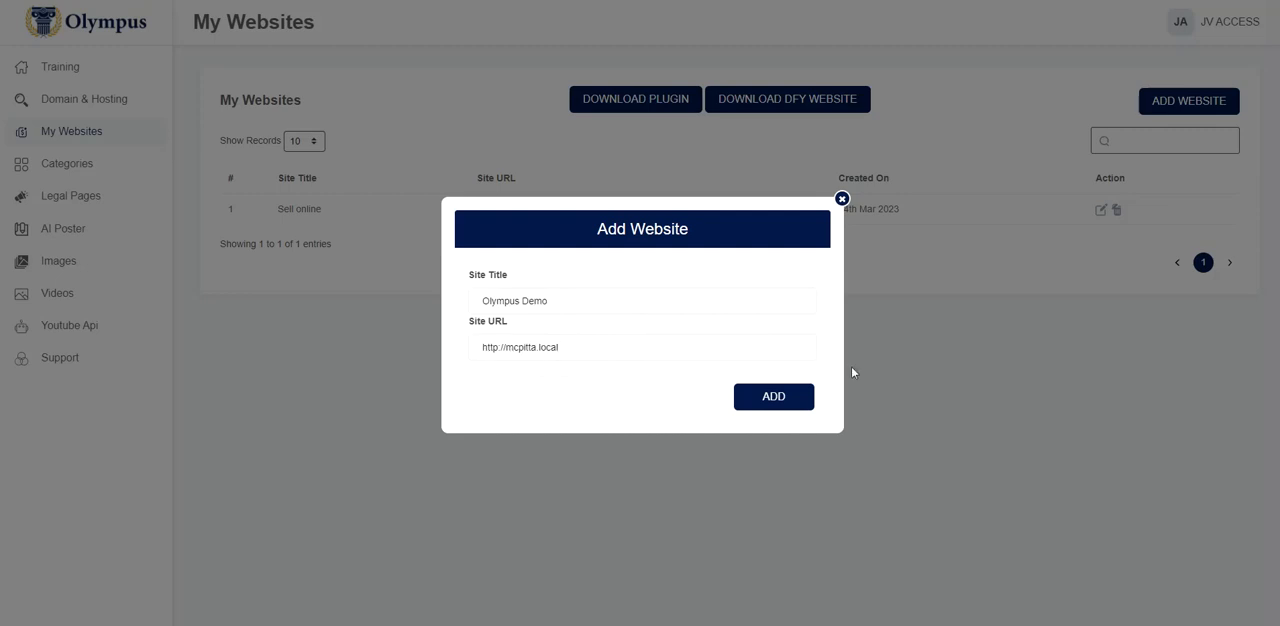
left_click(773, 397)
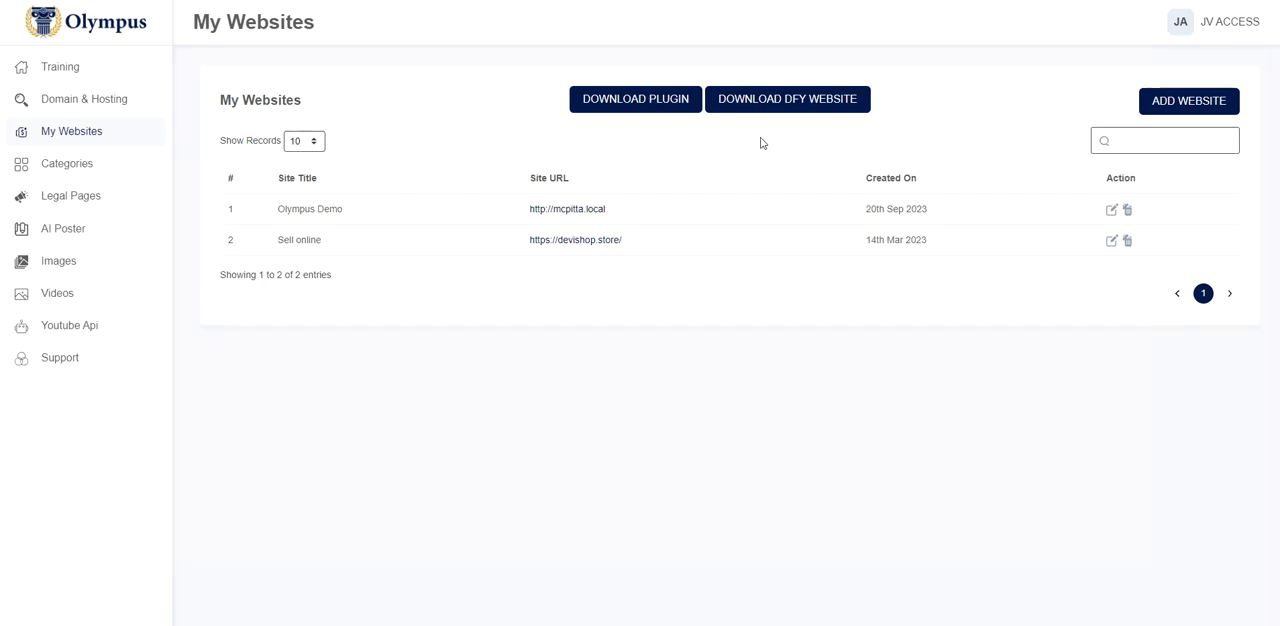
Return to WordPress, search new plugins for "all in one migration", and install and activate All-in-One WP Migration
key("alt+Tab")
key("alt+Tab")
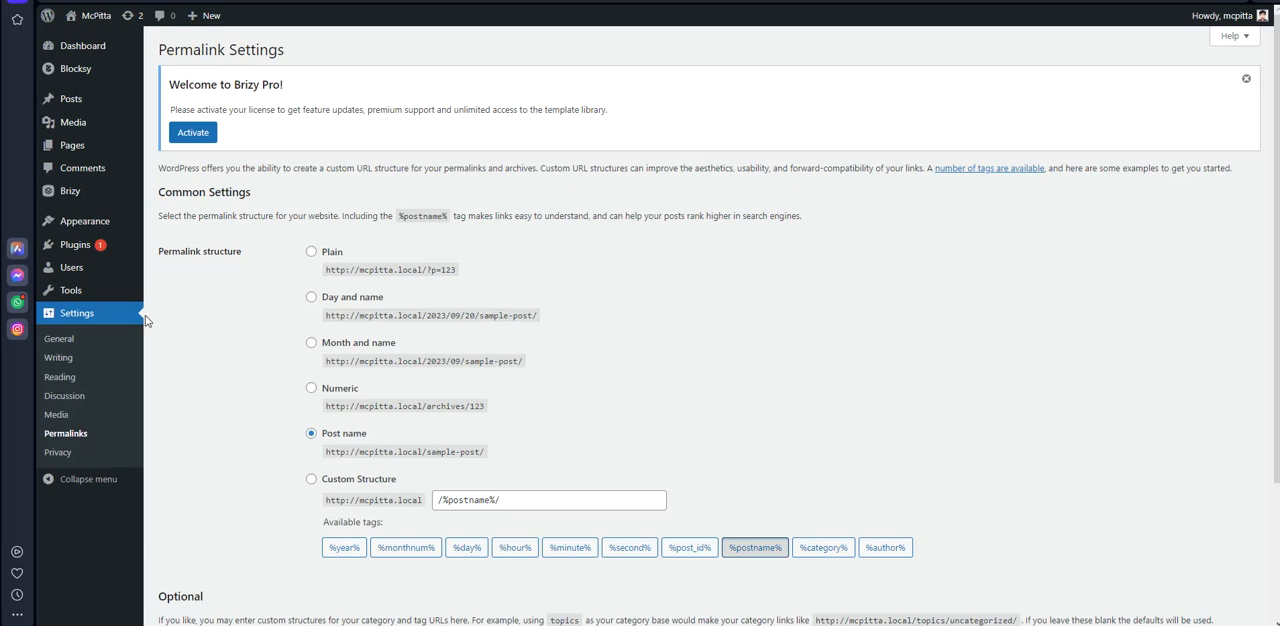
mouse_move(77, 248)
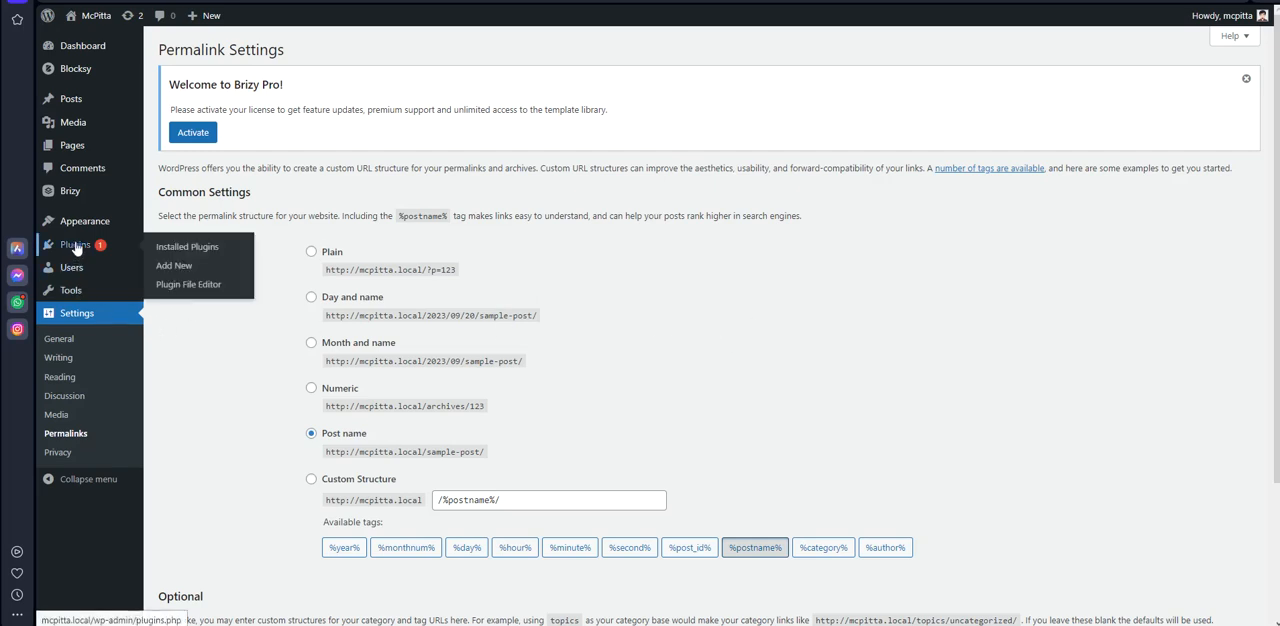
left_click(166, 270)
left_click(1097, 189)
type("all in on")
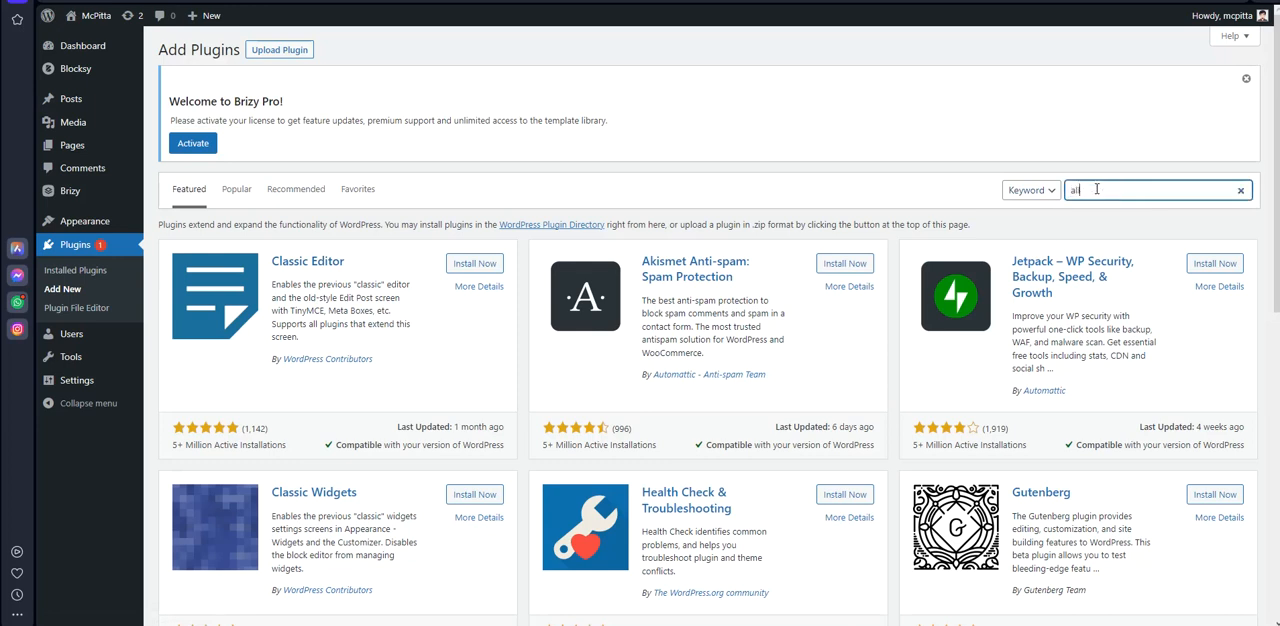
type("e migration")
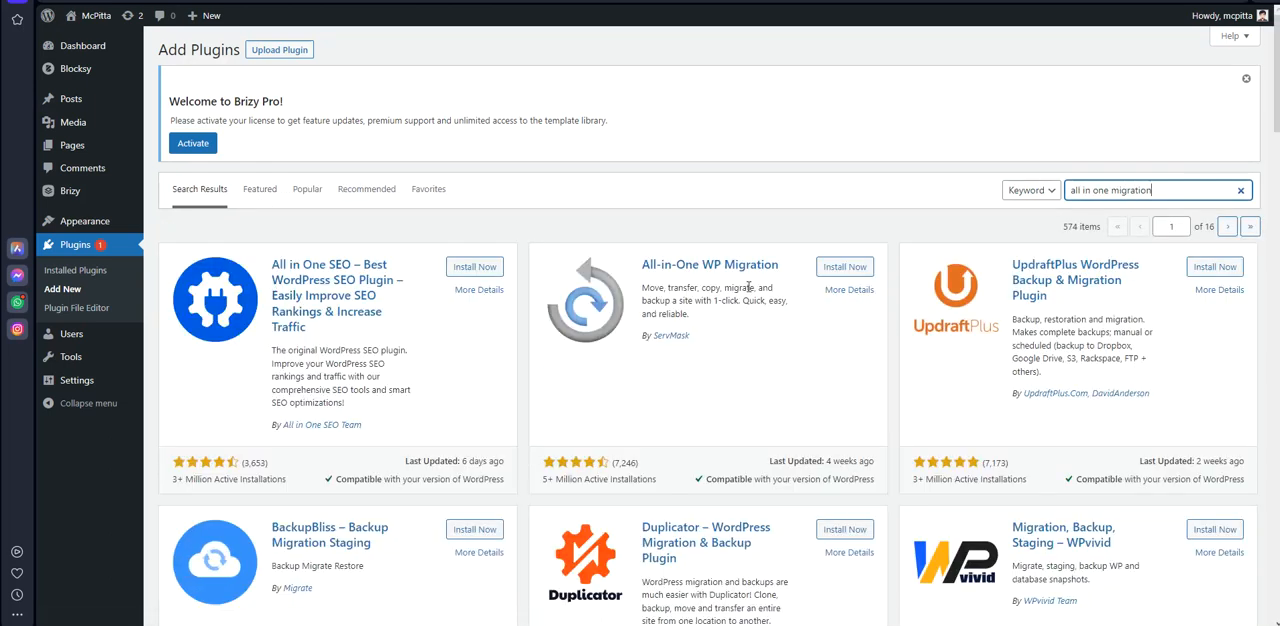
left_click(841, 268)
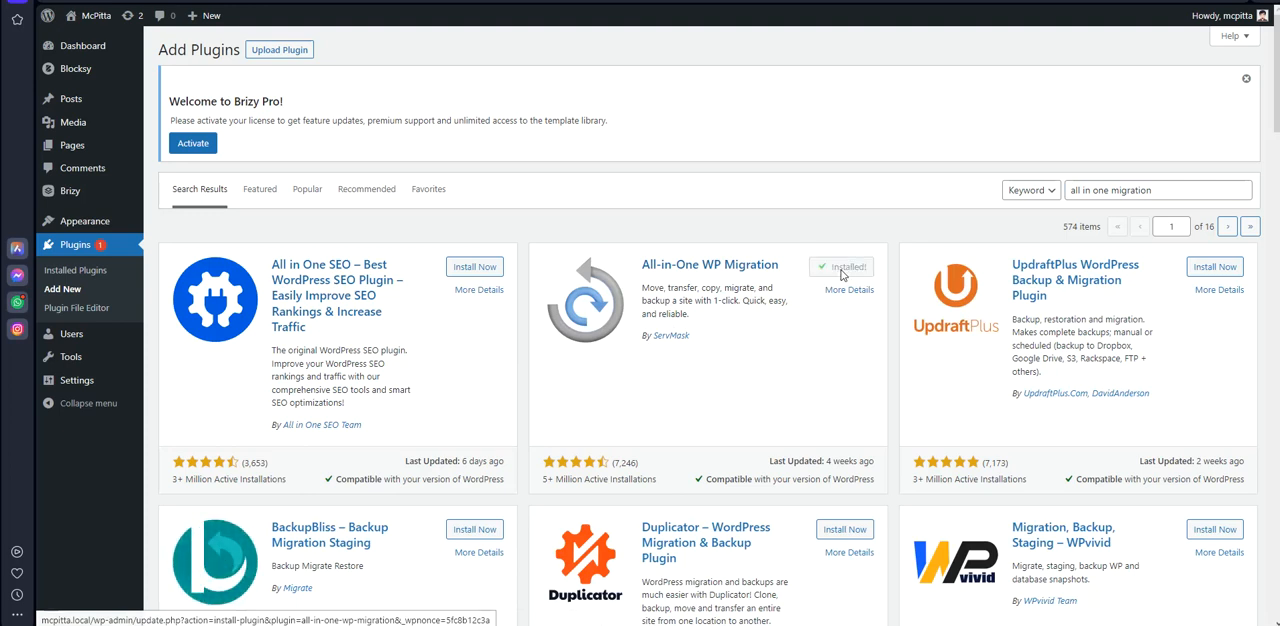
left_click(851, 266)
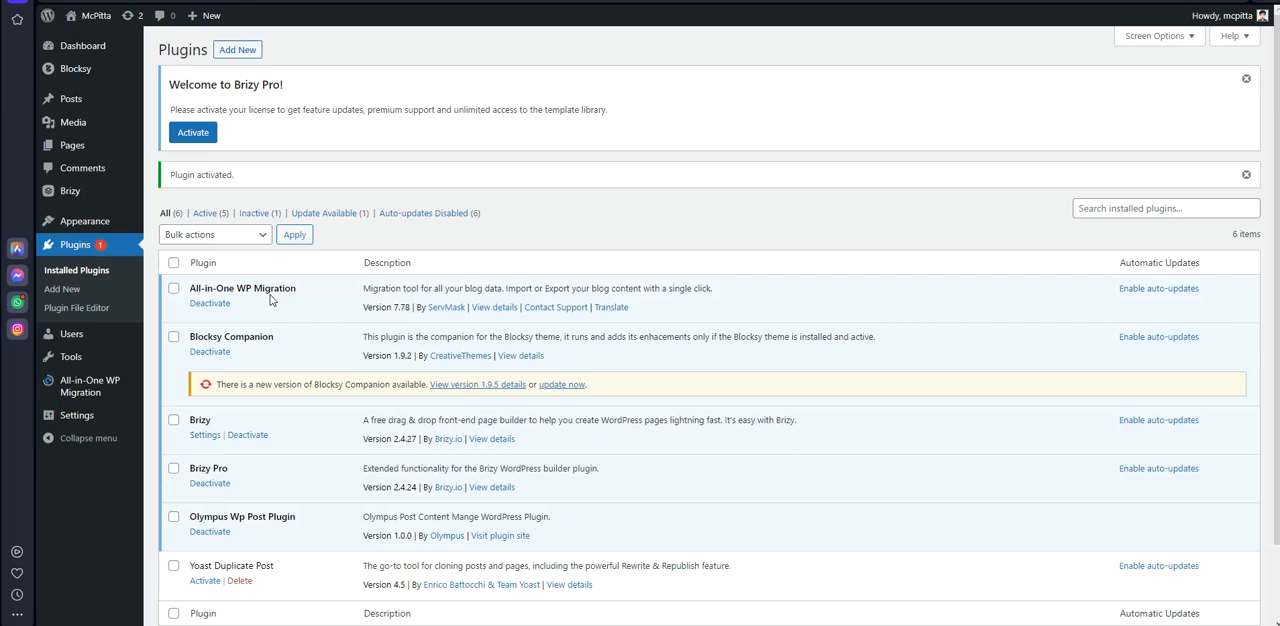
Open the import page of All-in-One WP Migration and check the maximum upload file size
left_click(105, 385)
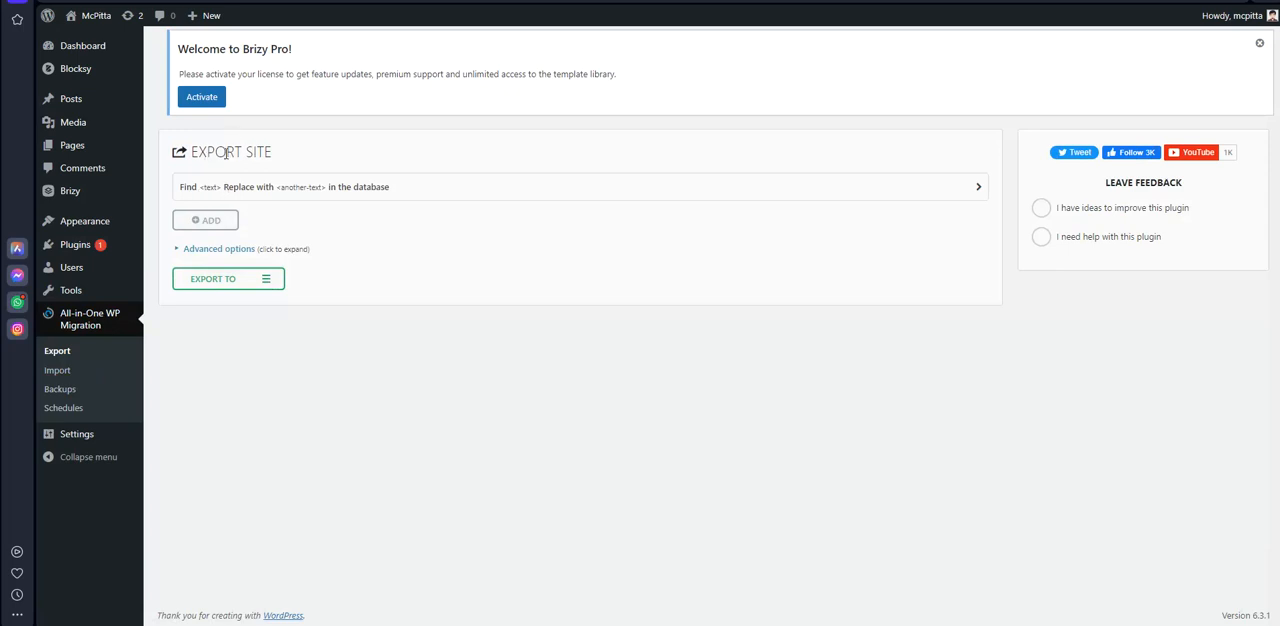
left_click(57, 370)
left_click(1259, 43)
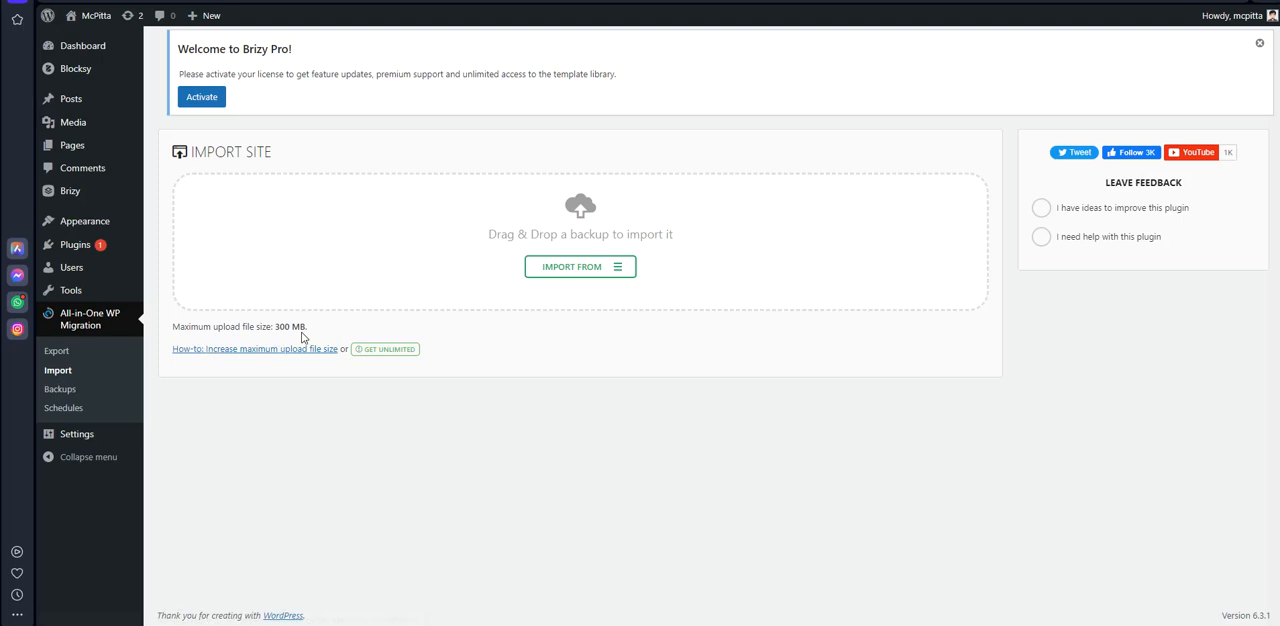
left_click_drag(275, 327, 312, 327)
left_click(326, 327)
left_click_drag(275, 327, 312, 327)
Import the .wpress website backup file from the Desktop's olympus-theme folder, accept overwriting the current site, and finish the import
left_click(567, 268)
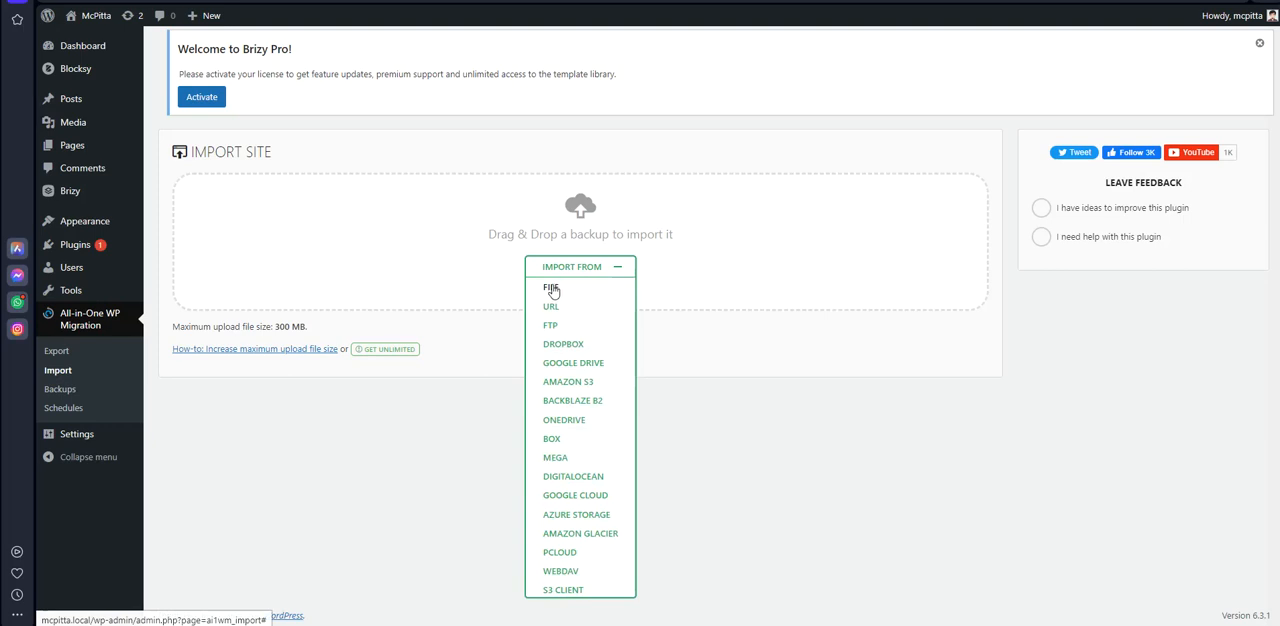
left_click(552, 289)
left_click(716, 457)
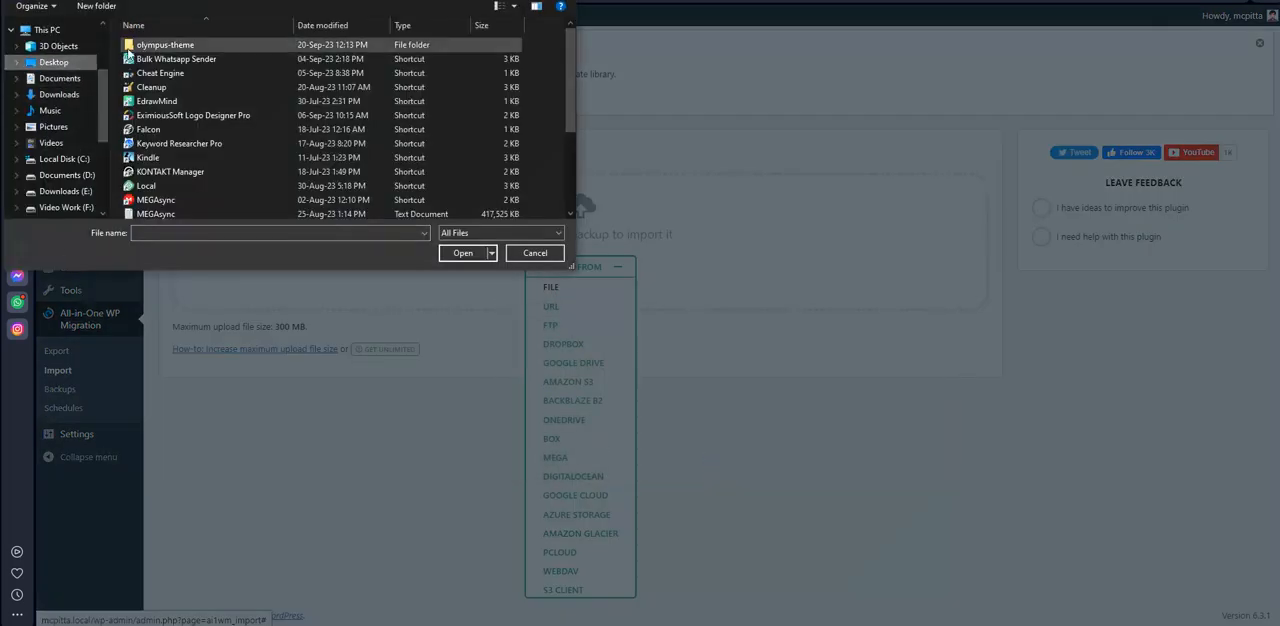
double_click(161, 47)
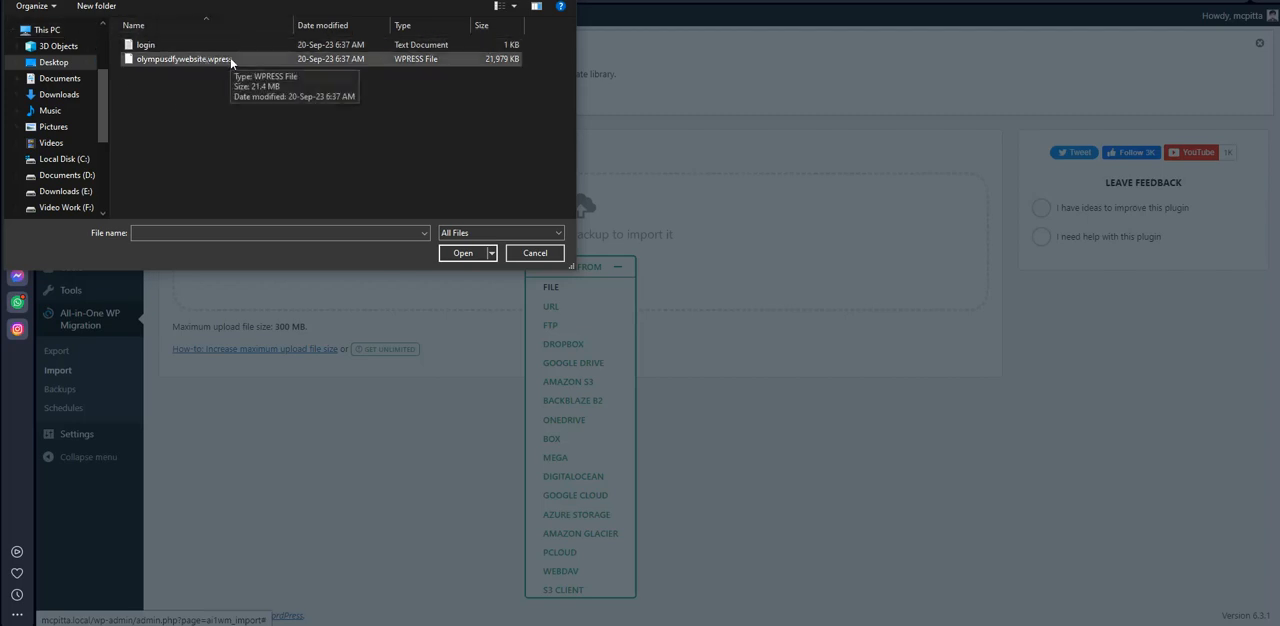
left_click(167, 59)
left_click(463, 253)
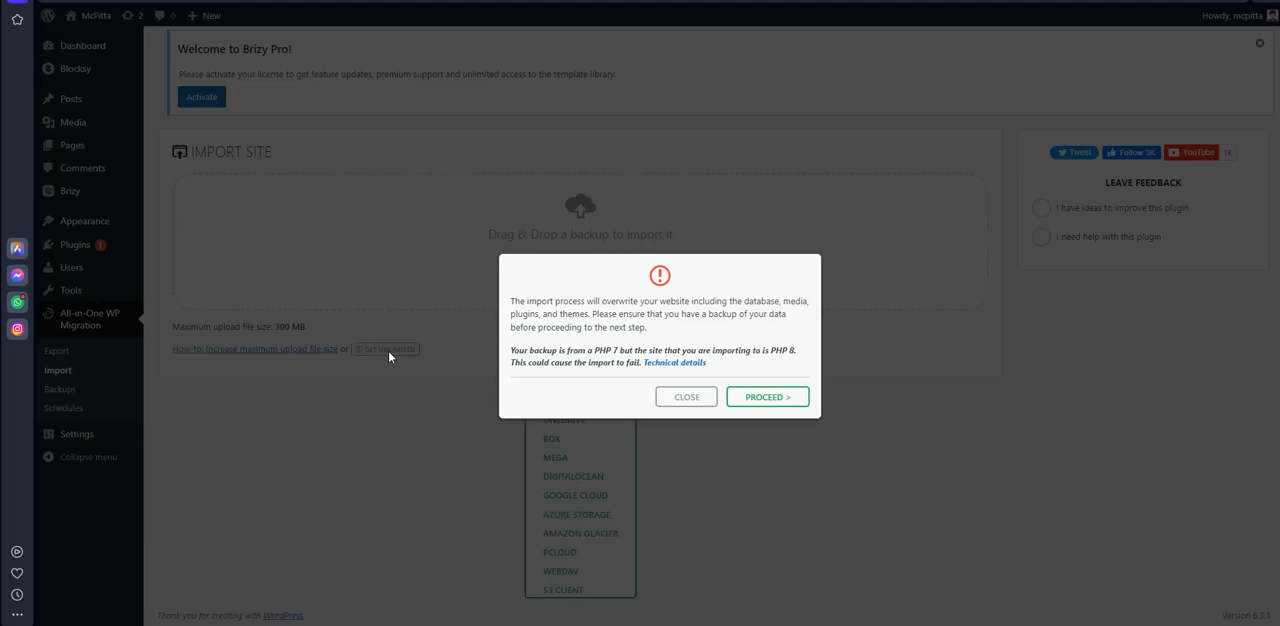
left_click(768, 397)
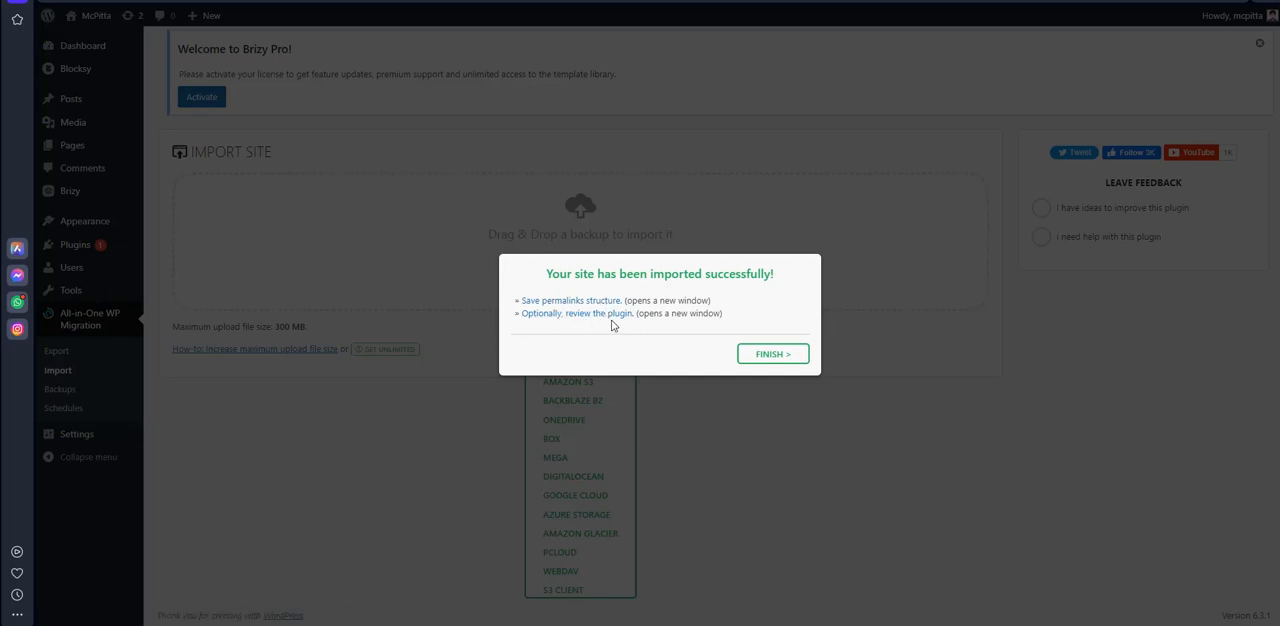
left_click(774, 356)
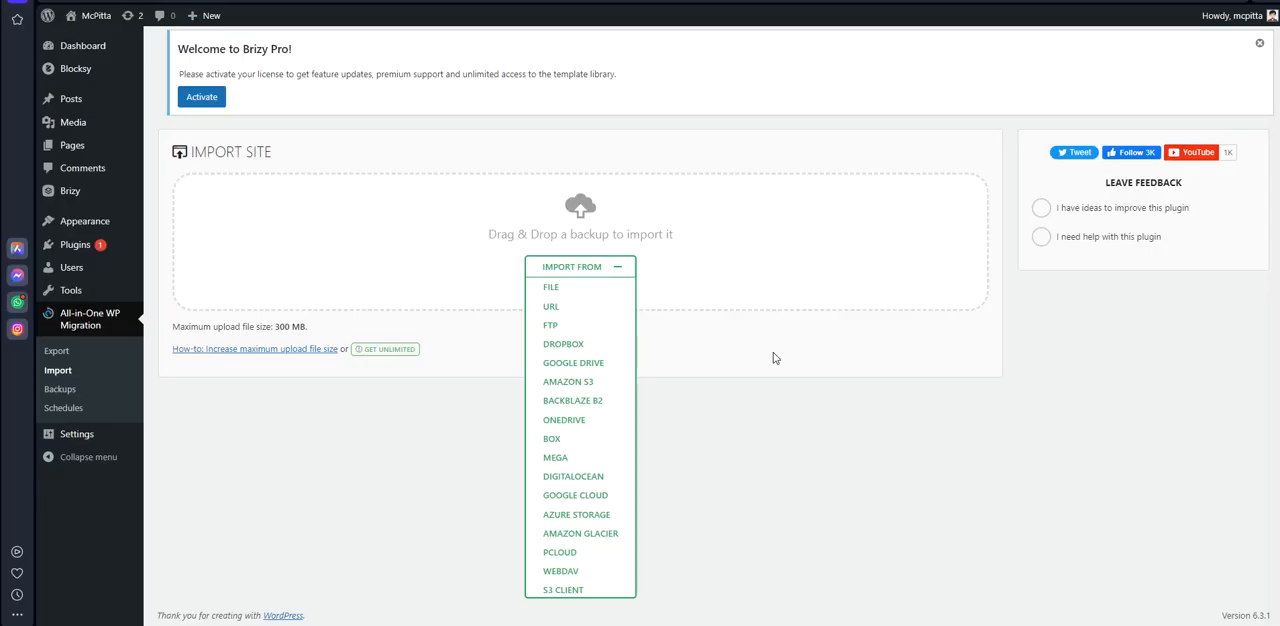
Visit the imported site's front end, look over its homepage and footer, and open its Home page
mouse_move(90, 15)
left_click(85, 41)
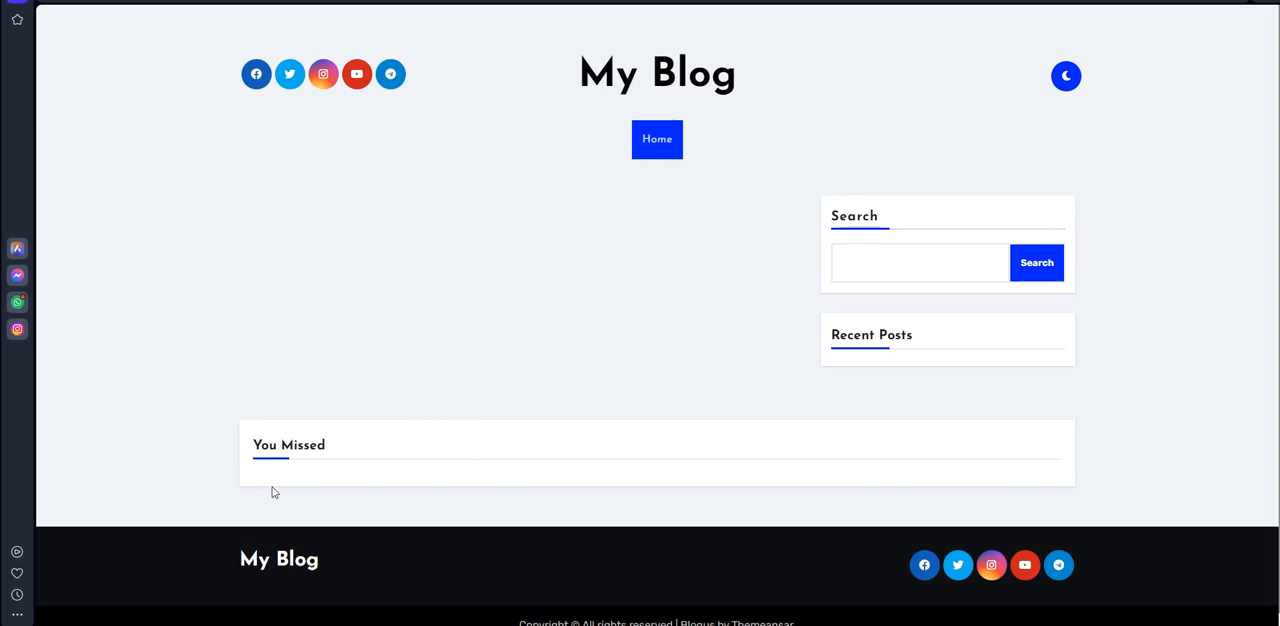
scroll(697, 263, "down", 1)
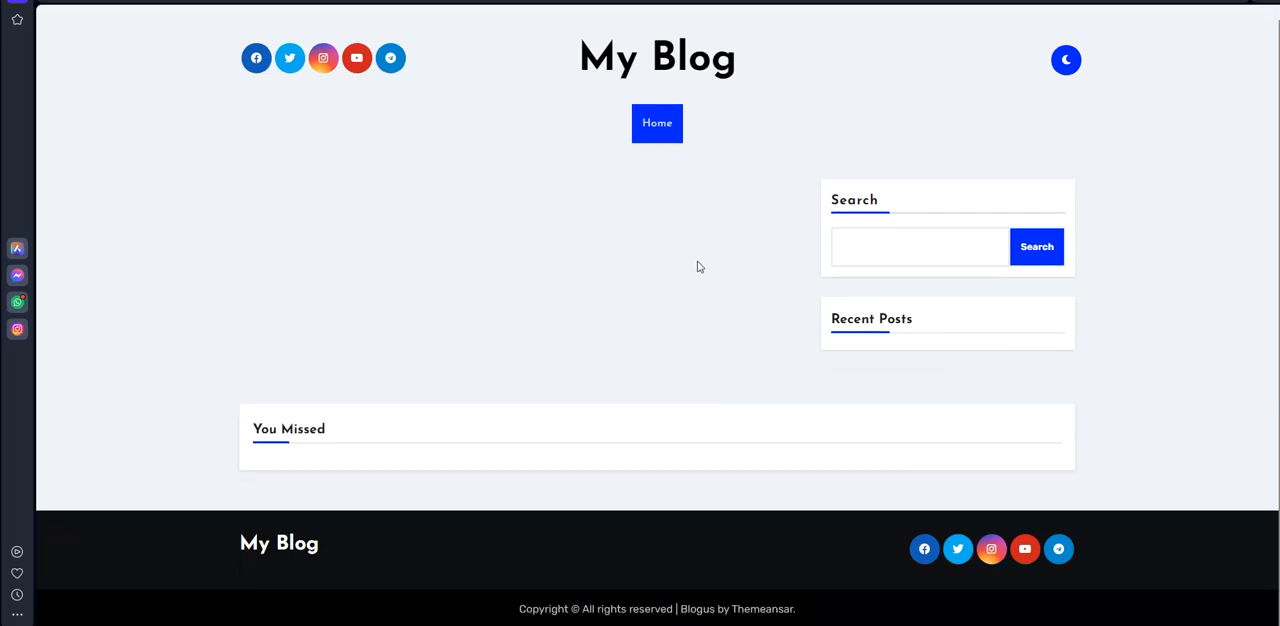
scroll(697, 266, "up", 1)
scroll(697, 266, "down", 1)
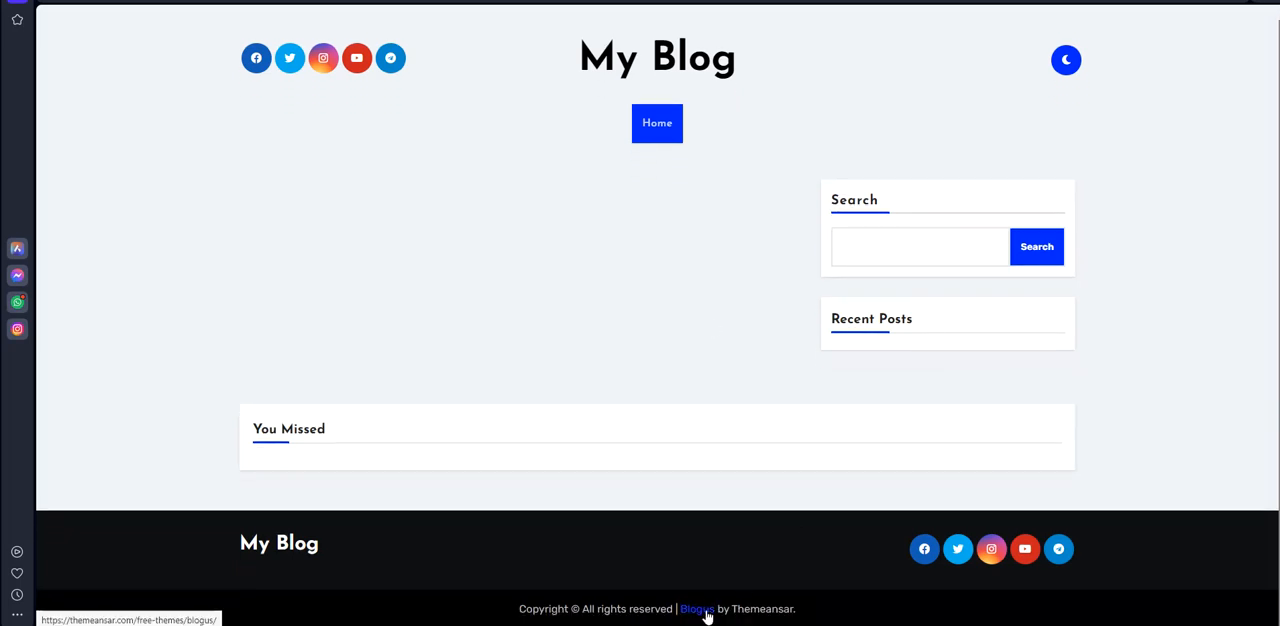
scroll(602, 485, "up", 1)
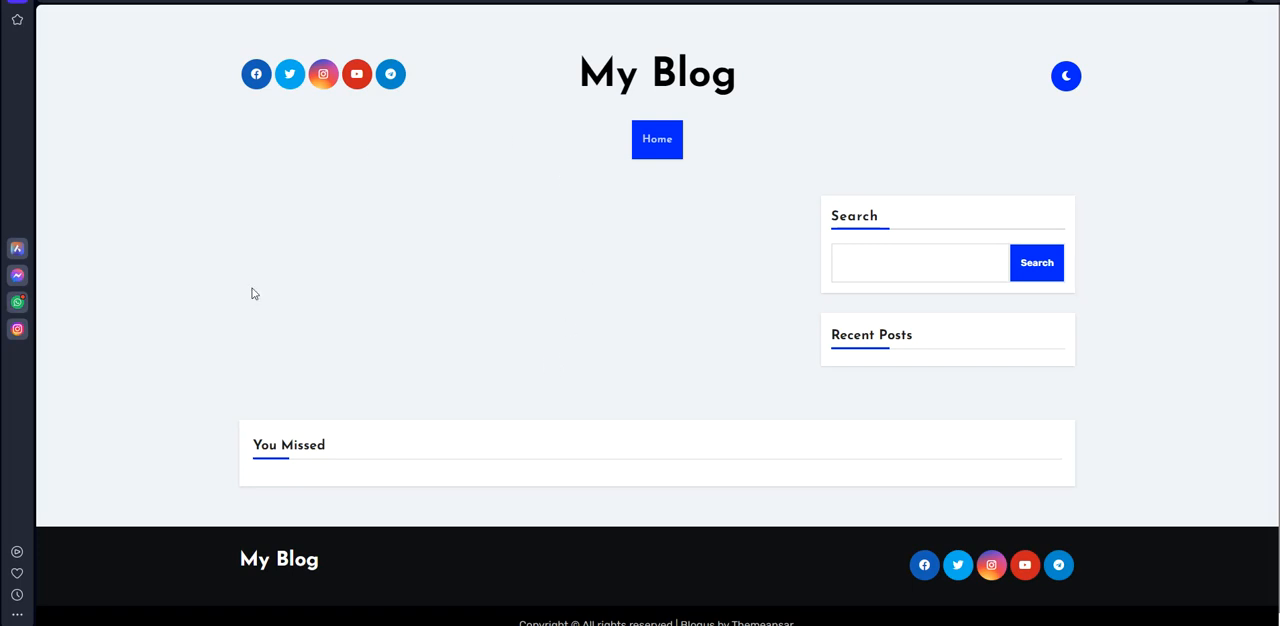
left_click(663, 142)
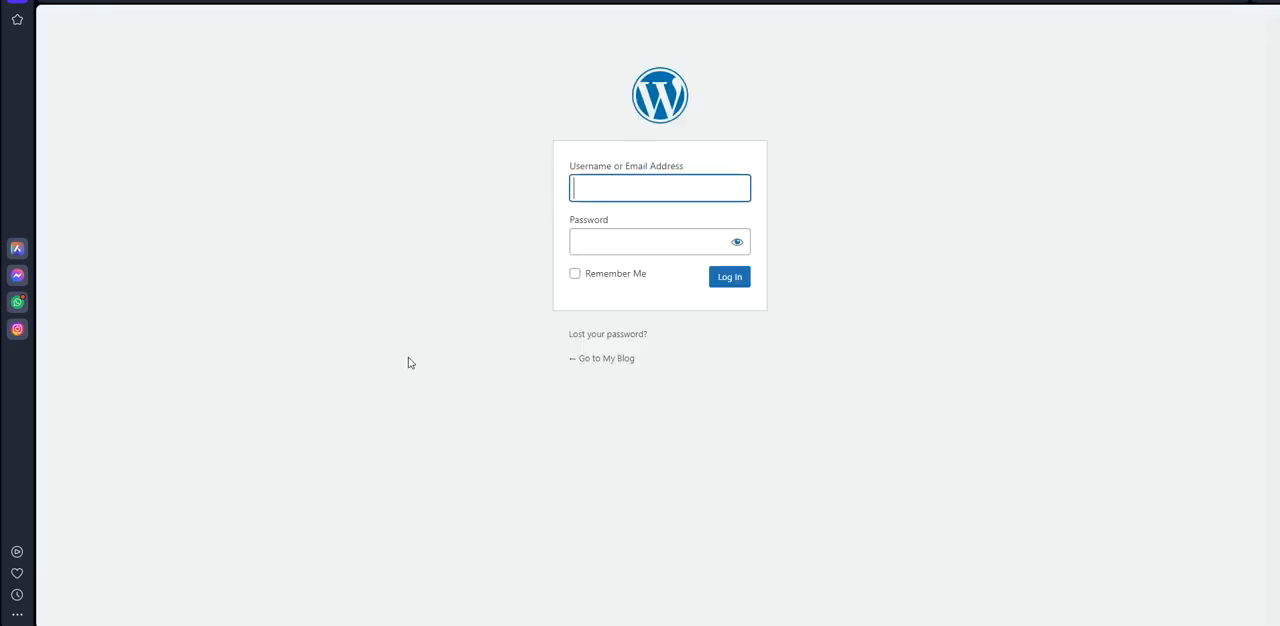
Switch to the login text file in Notepad and copy the imported site's password
left_click(619, 192)
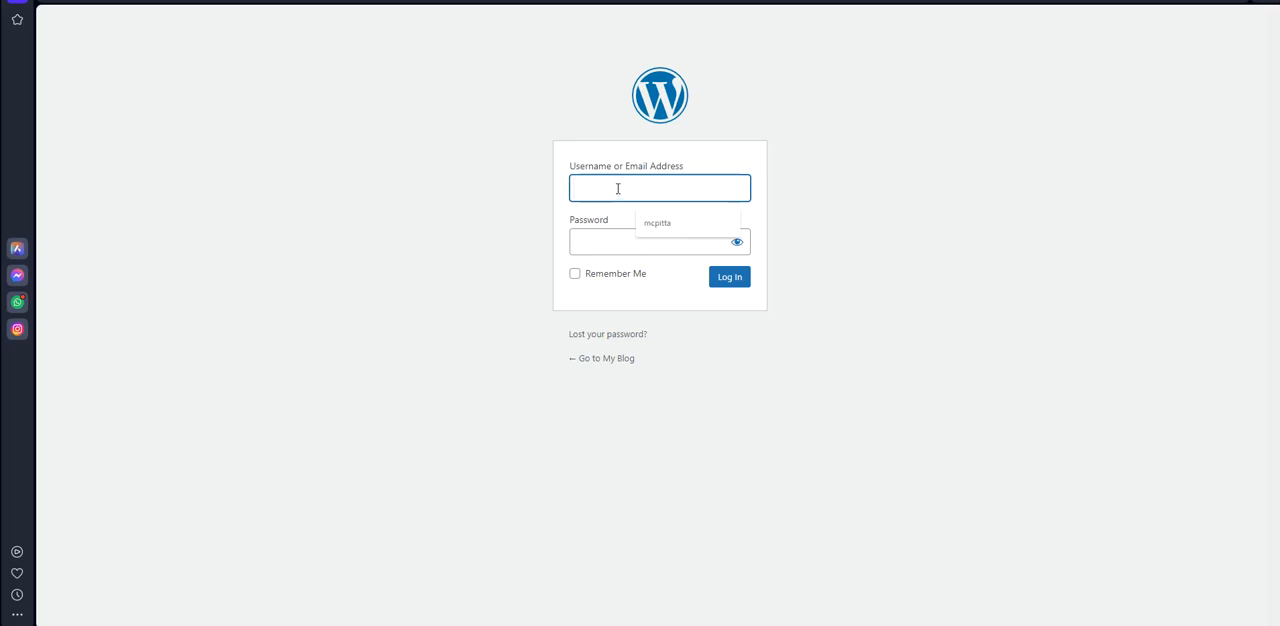
left_click(593, 181)
left_click(533, 514)
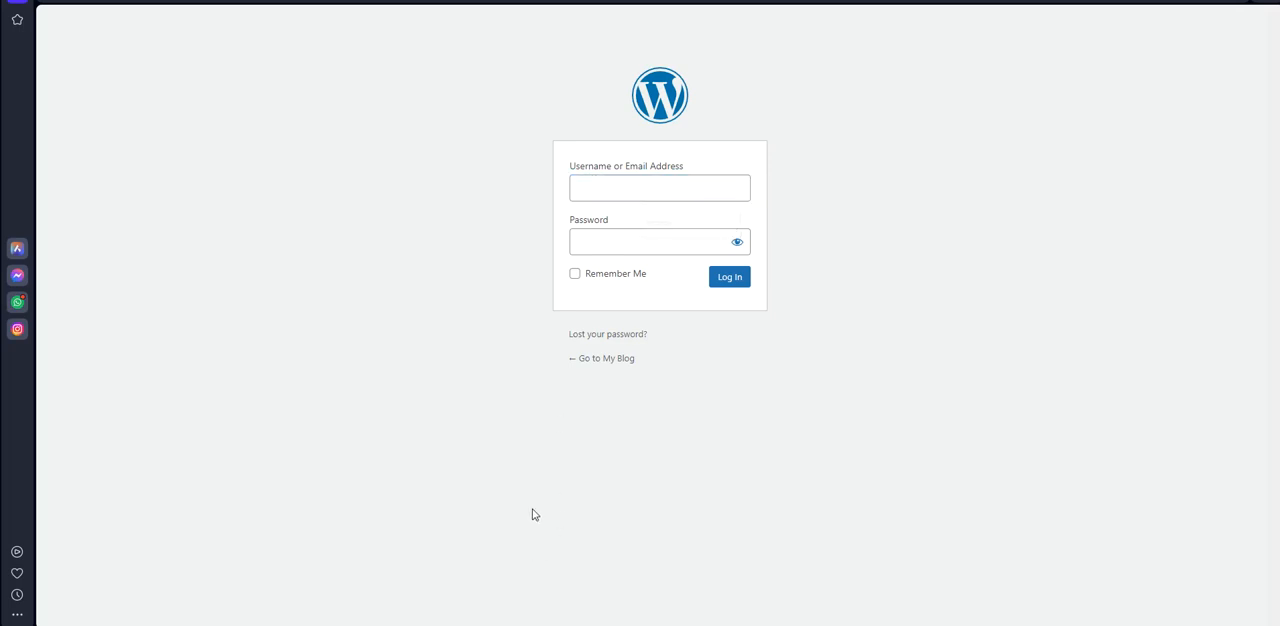
left_click(533, 622)
left_click(636, 187)
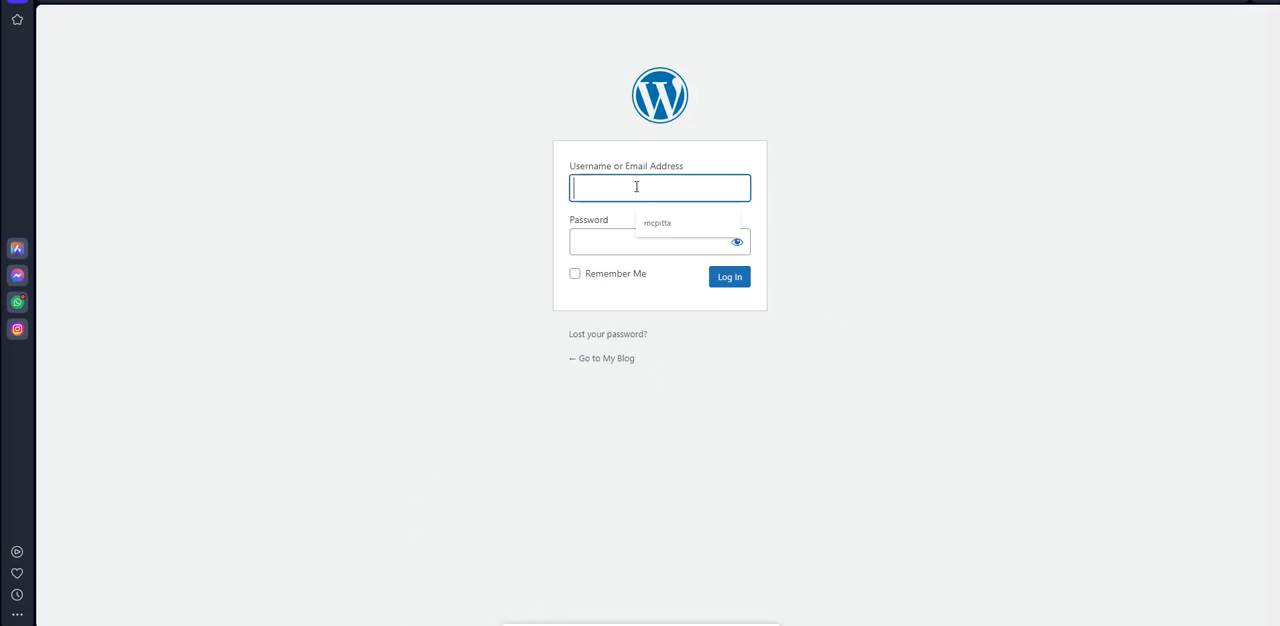
key("alt+Tab")
key("alt+Tab")
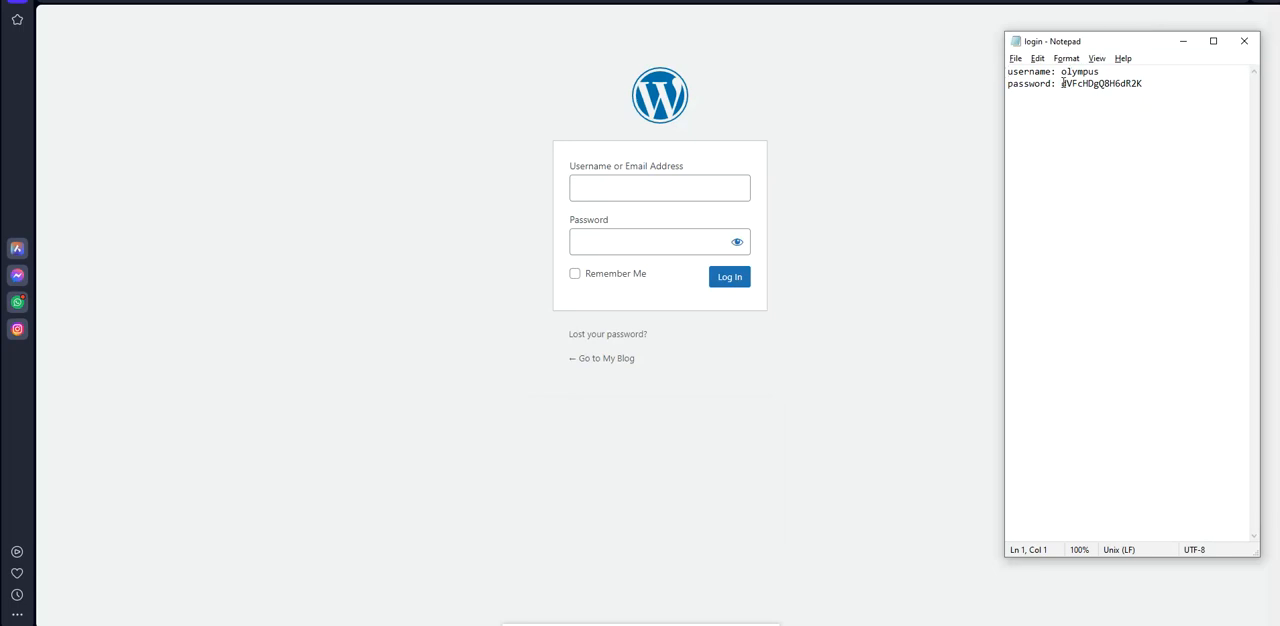
left_click_drag(1062, 83, 1160, 83)
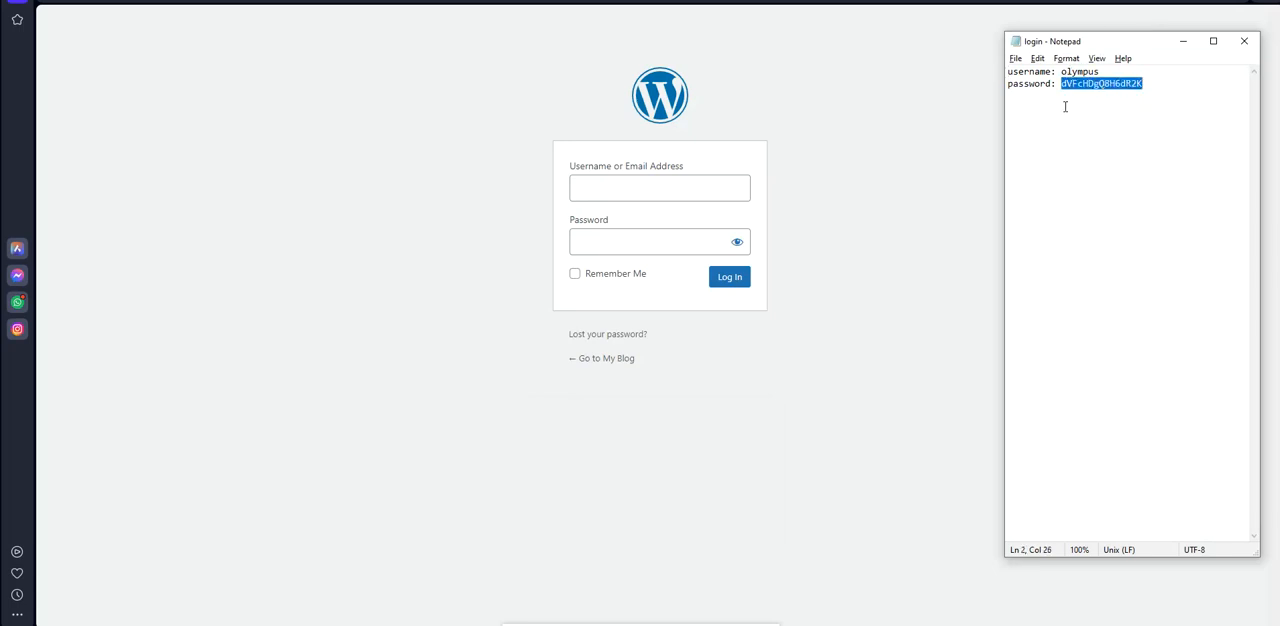
Log in to WordPress with the username "olympus" and the copied account password
left_click(669, 191)
type("olympus")
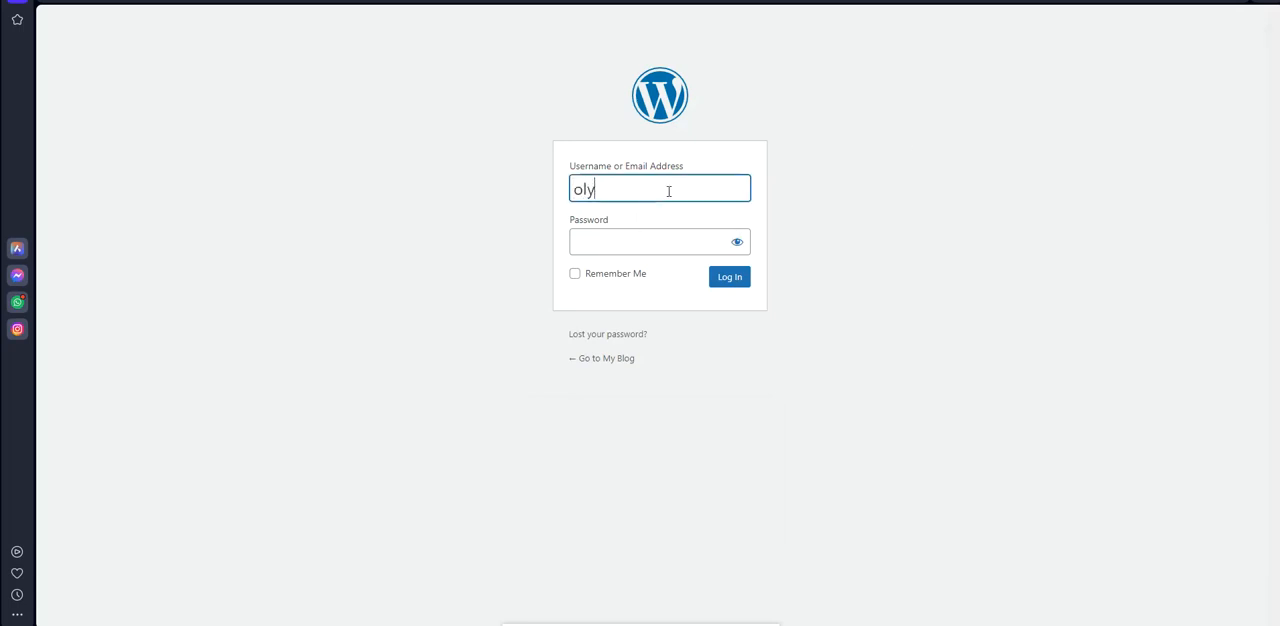
key("Tab")
key("ctrl+v")
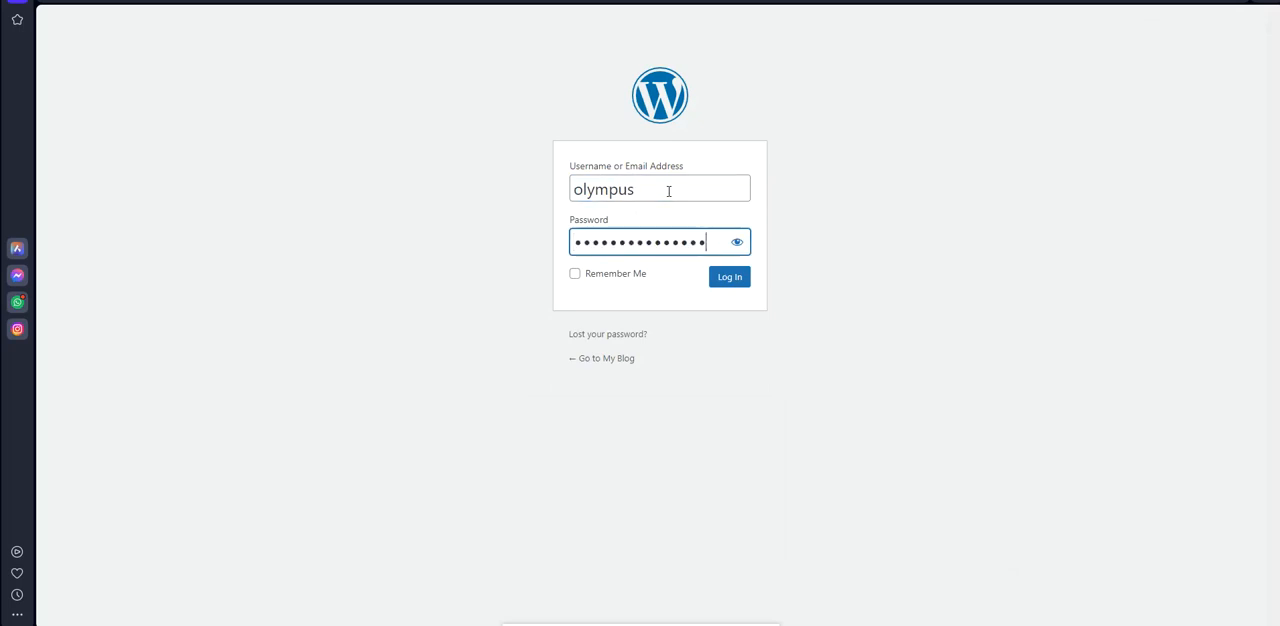
left_click(727, 281)
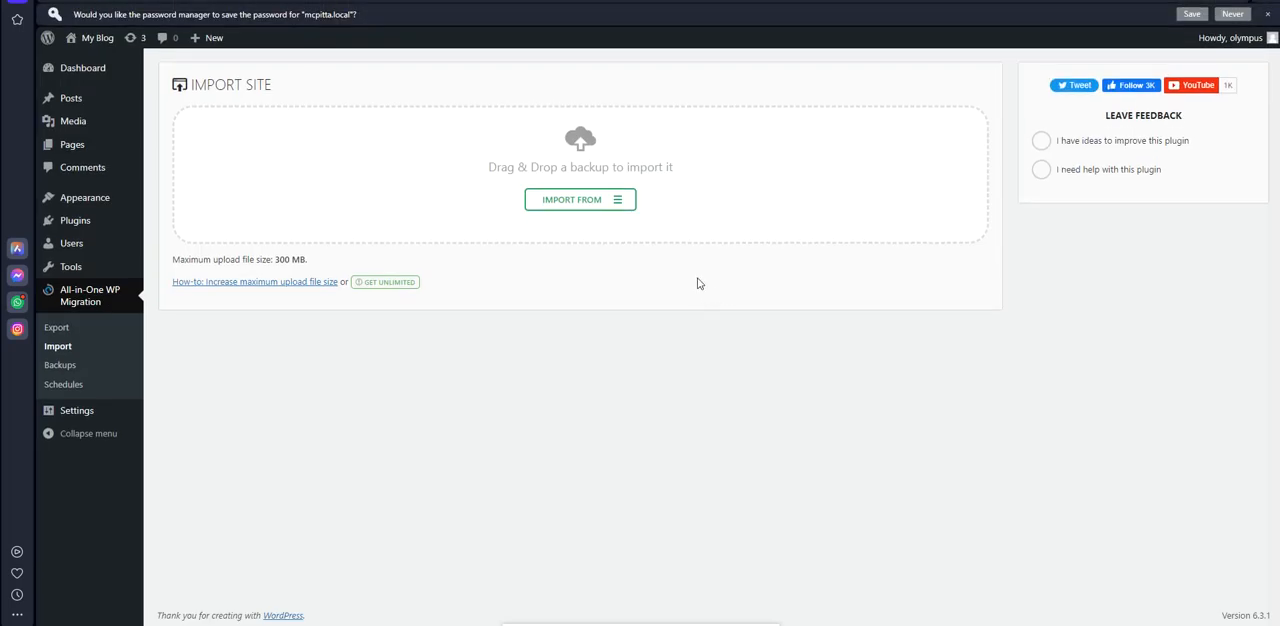
Review the imported site's lists of posts, pages and installed plugins
left_click(73, 100)
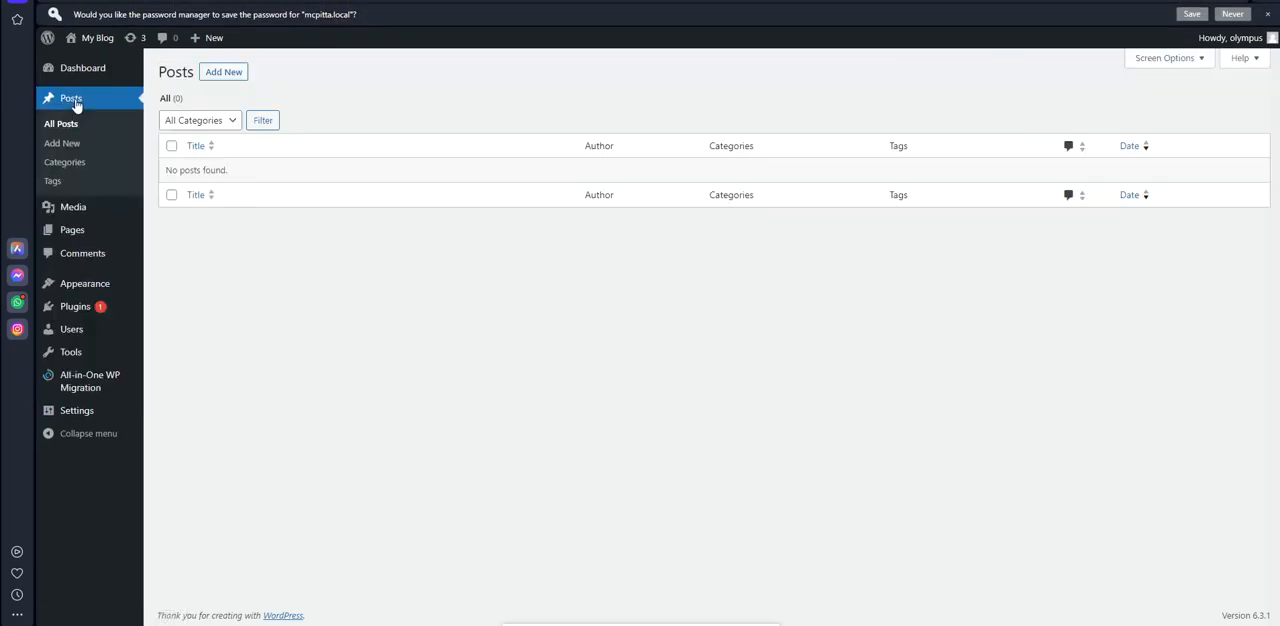
left_click(72, 229)
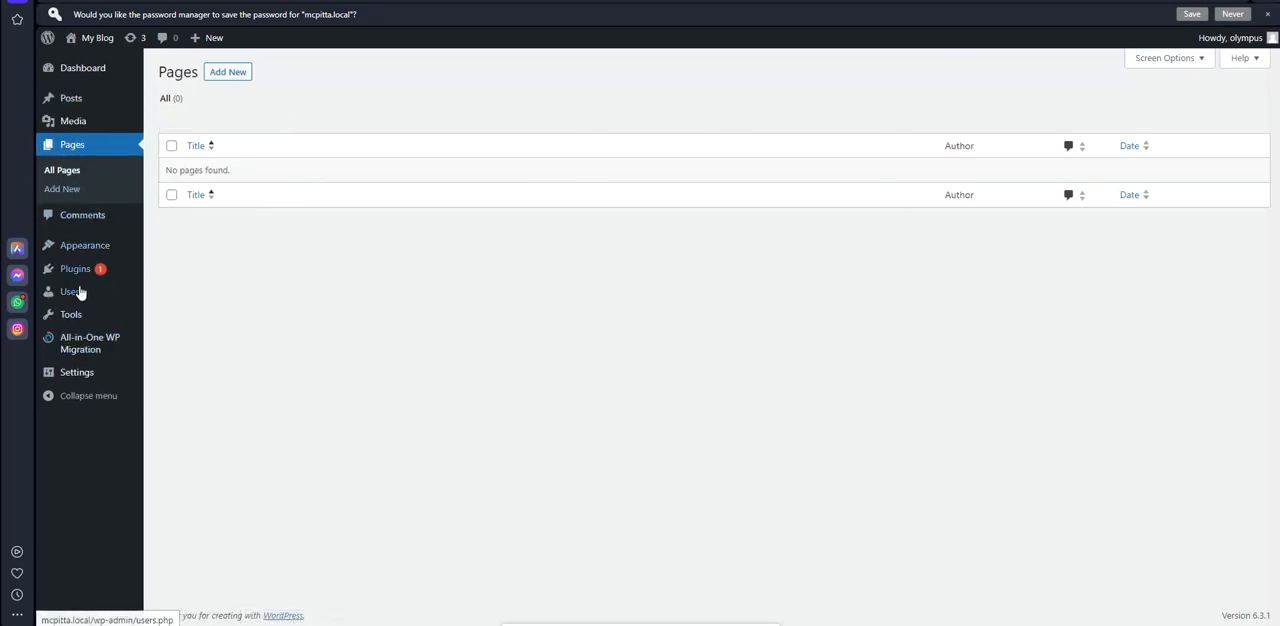
mouse_move(80, 270)
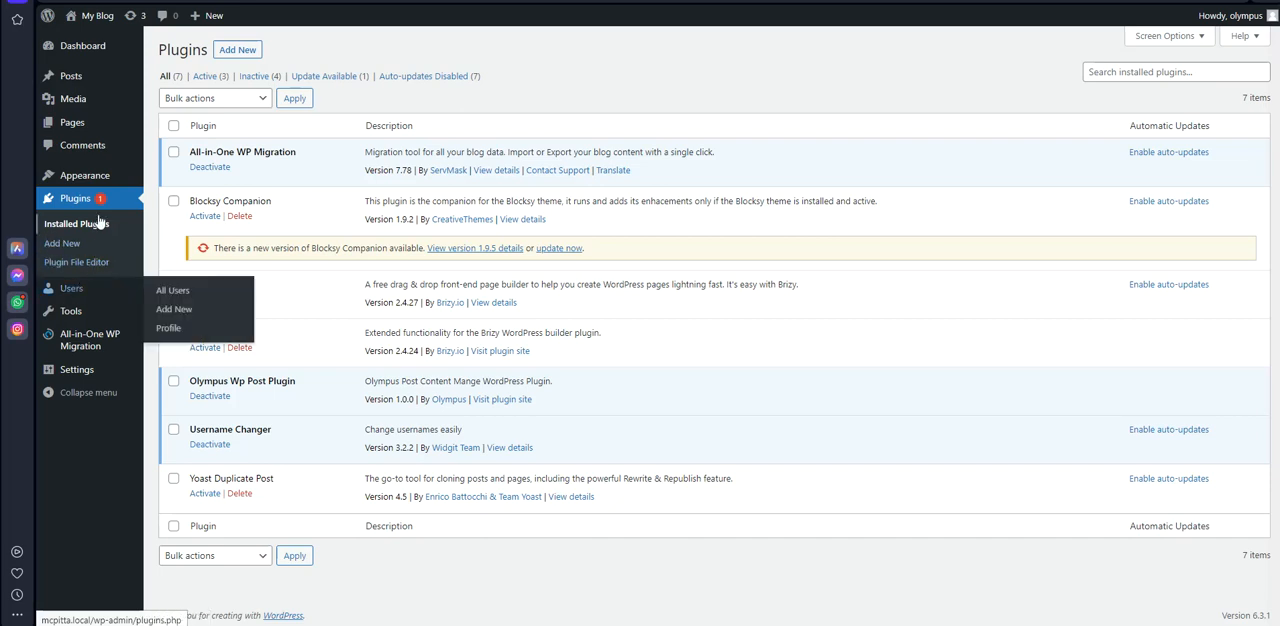
Update the active Blogus theme on the Themes page to its new version
mouse_move(110, 176)
left_click(160, 177)
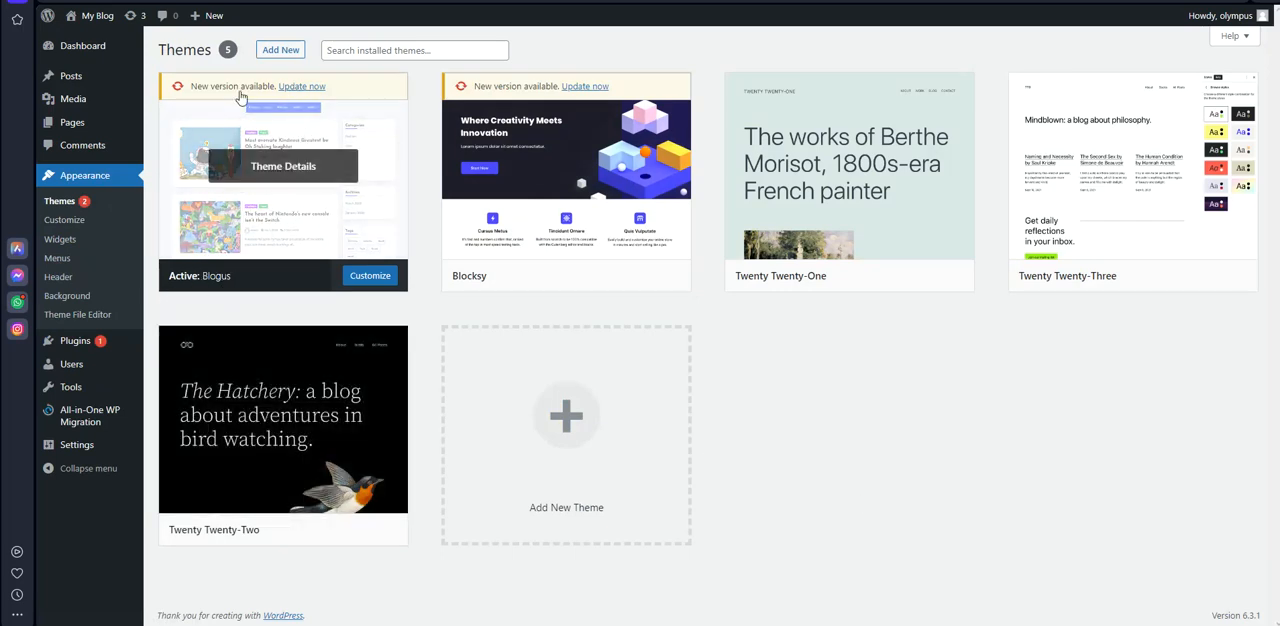
left_click(301, 87)
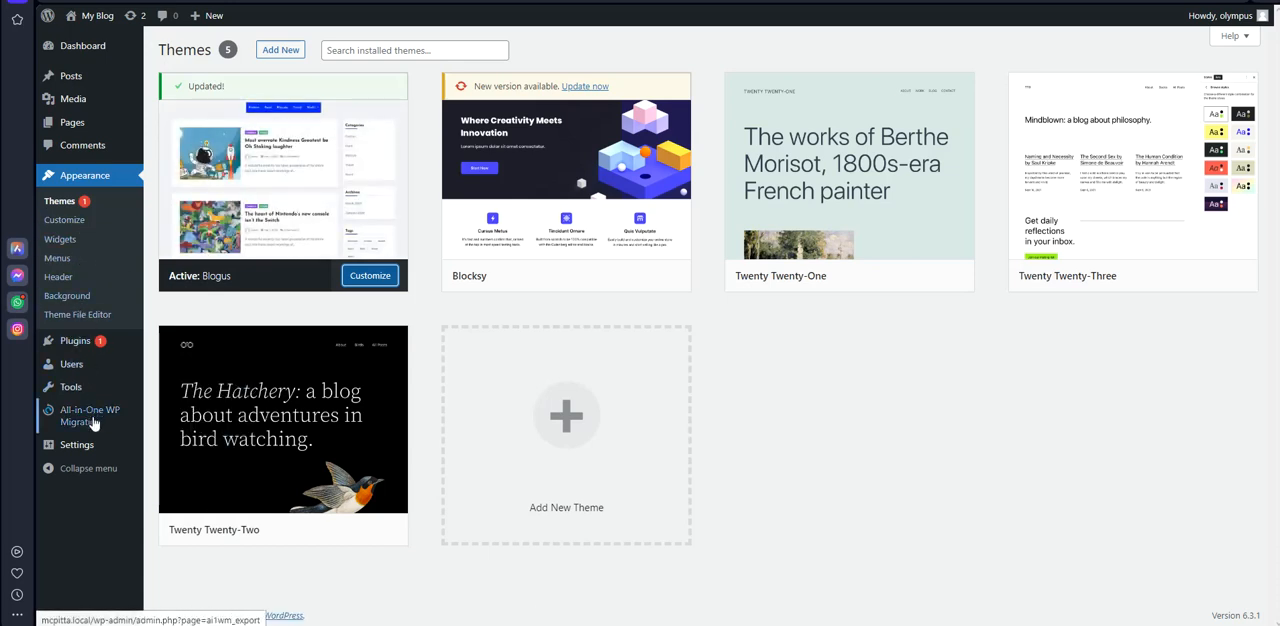
Check the site's permalink structure in the Permalink Settings and return to the installed plugins list
mouse_move(86, 443)
left_click(180, 521)
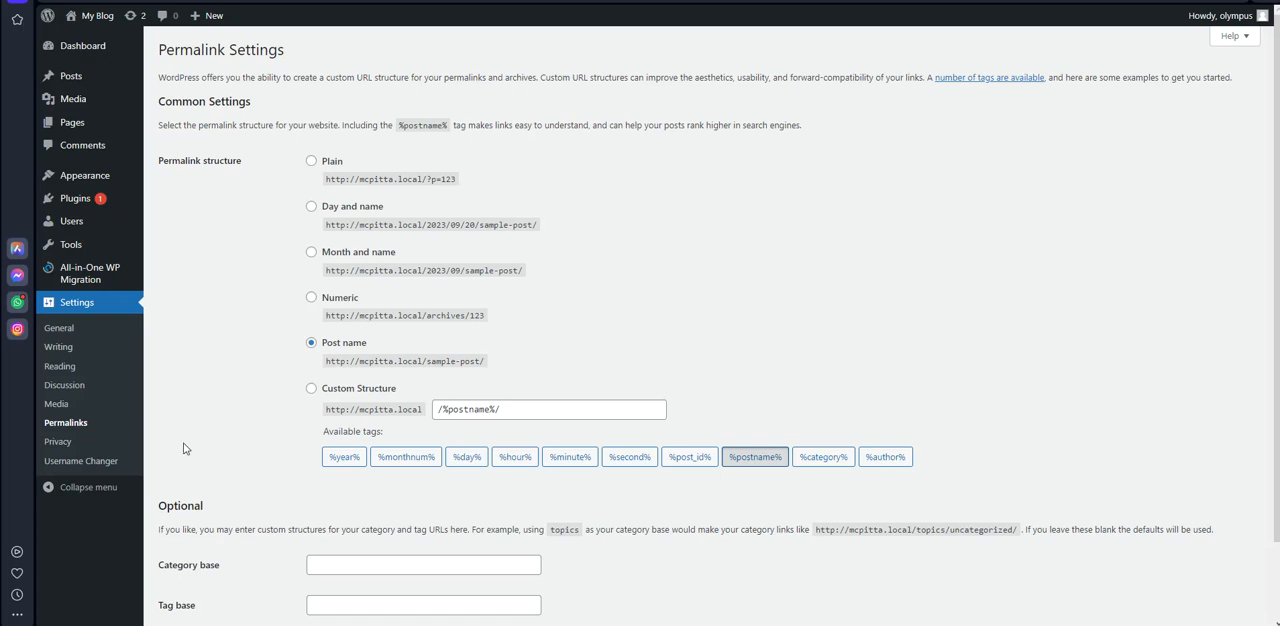
mouse_move(82, 226)
mouse_move(80, 202)
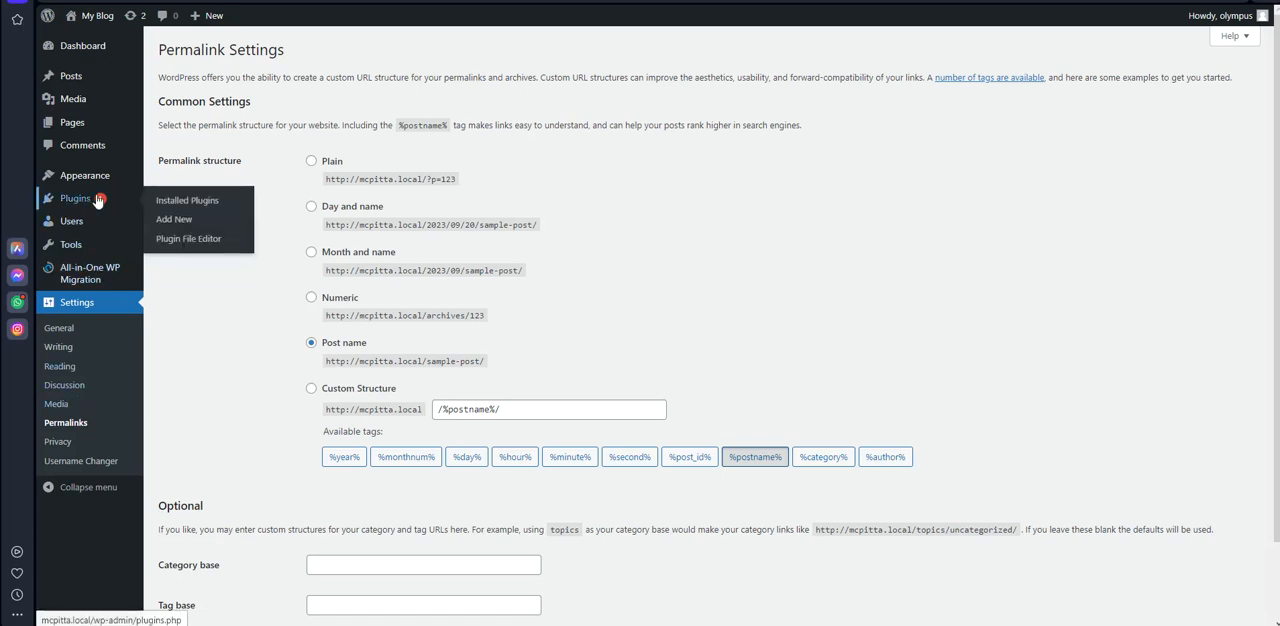
left_click(180, 207)
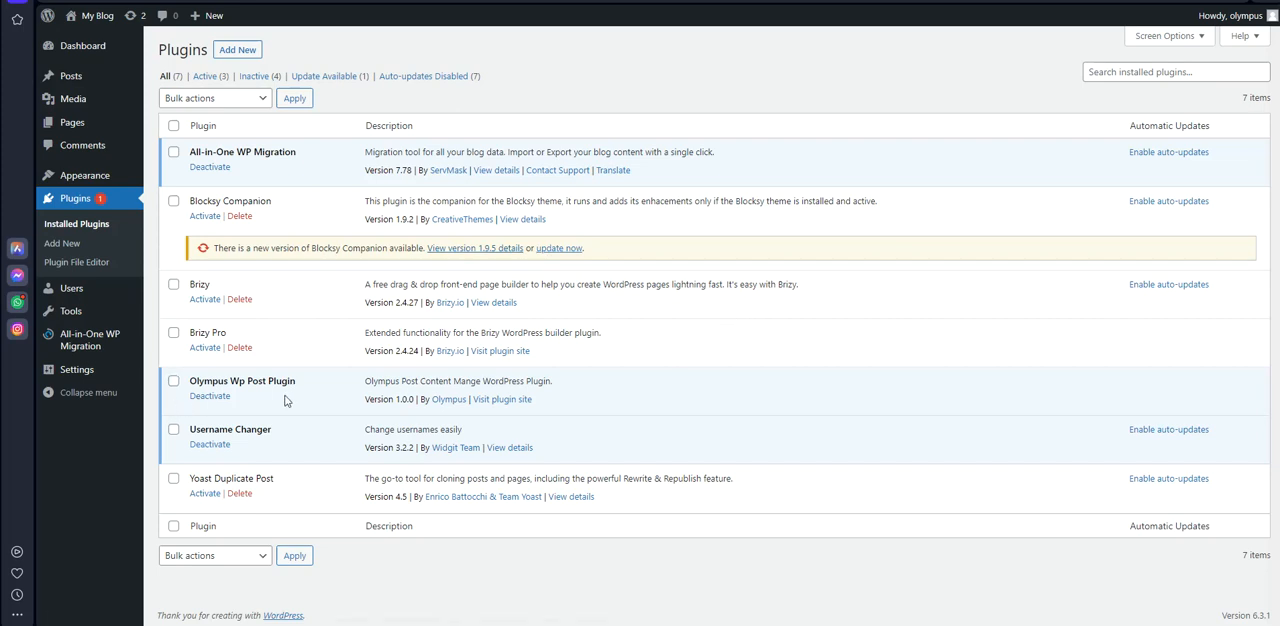